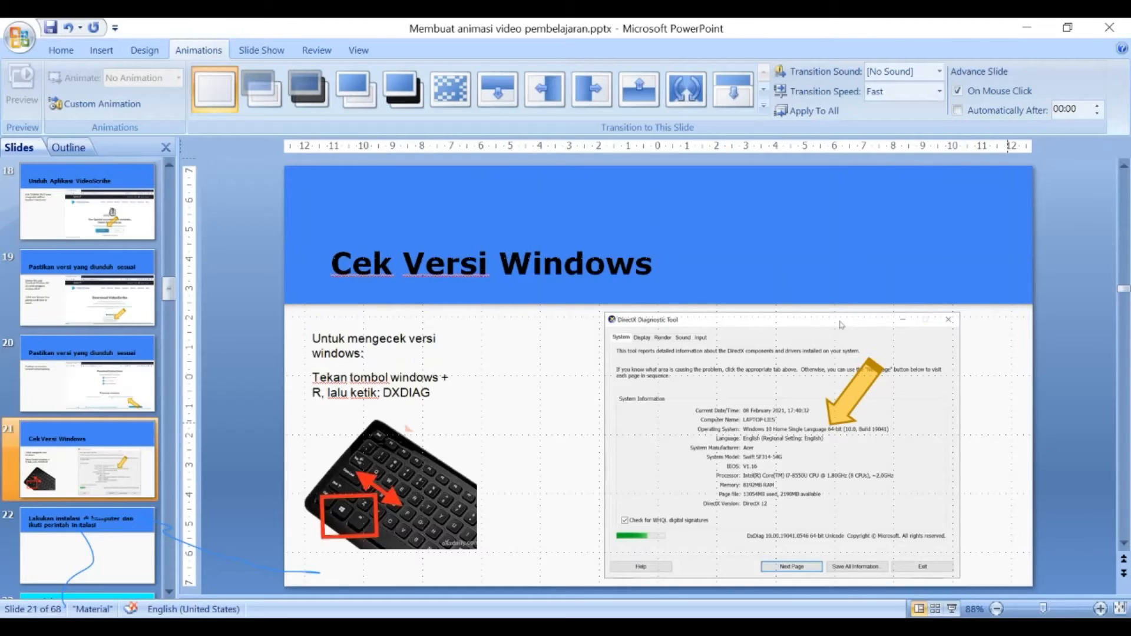
Go to the Fitur VideoScribe slides in the presentation and start the slide show from there
scroll(841, 325, down, 1)
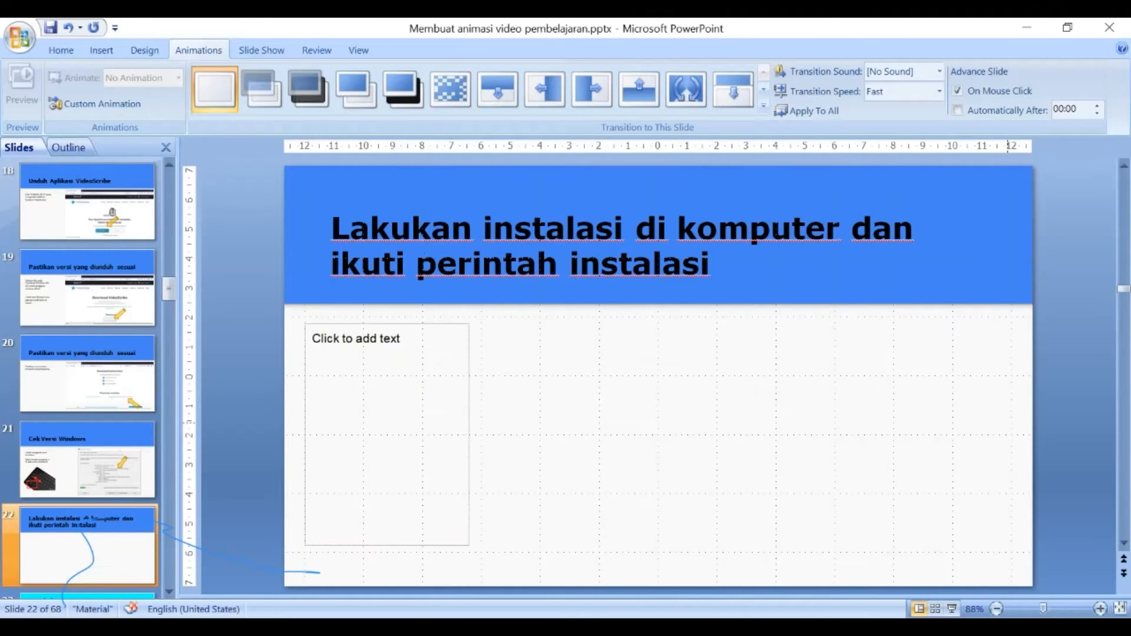
scroll(657, 376, down, 2)
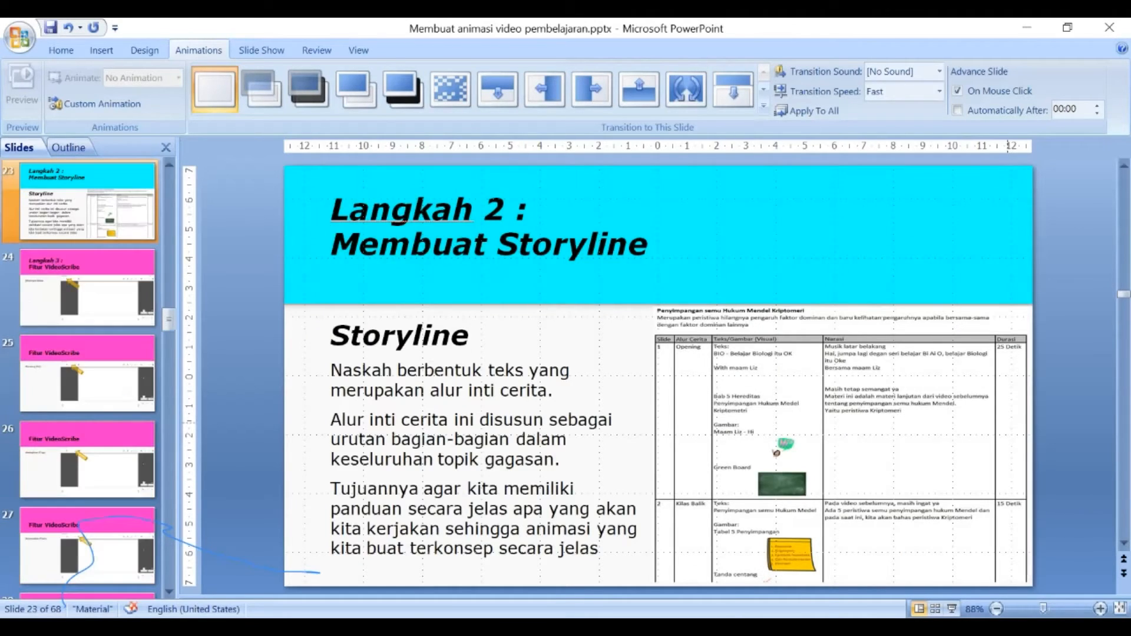
scroll(658, 376, down, 5)
scroll(658, 376, down, 1)
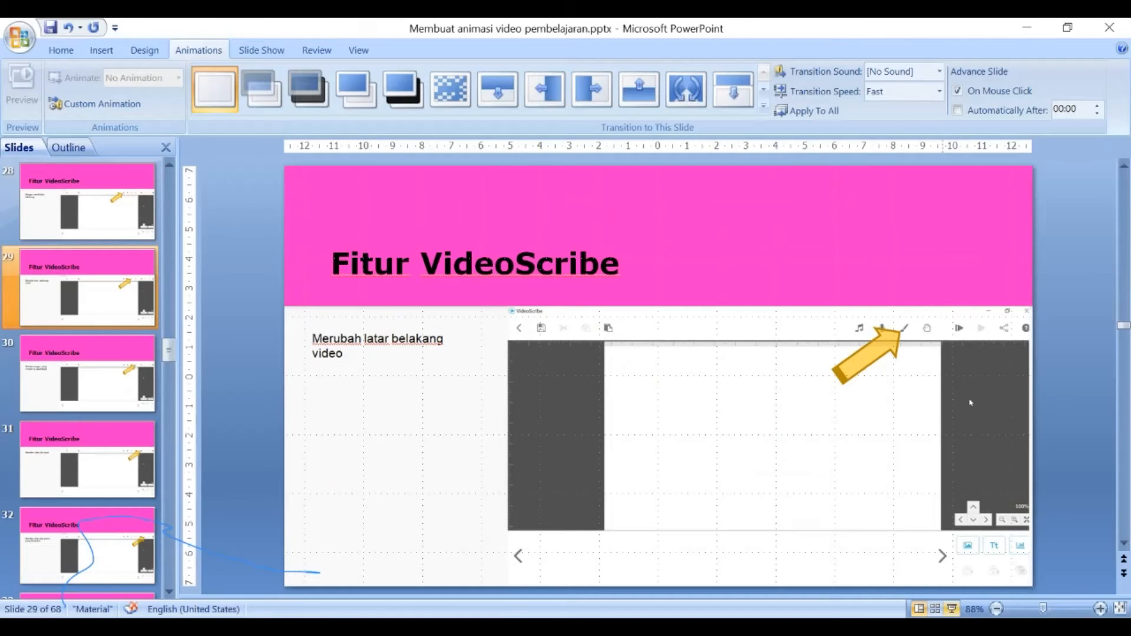
click(951, 608)
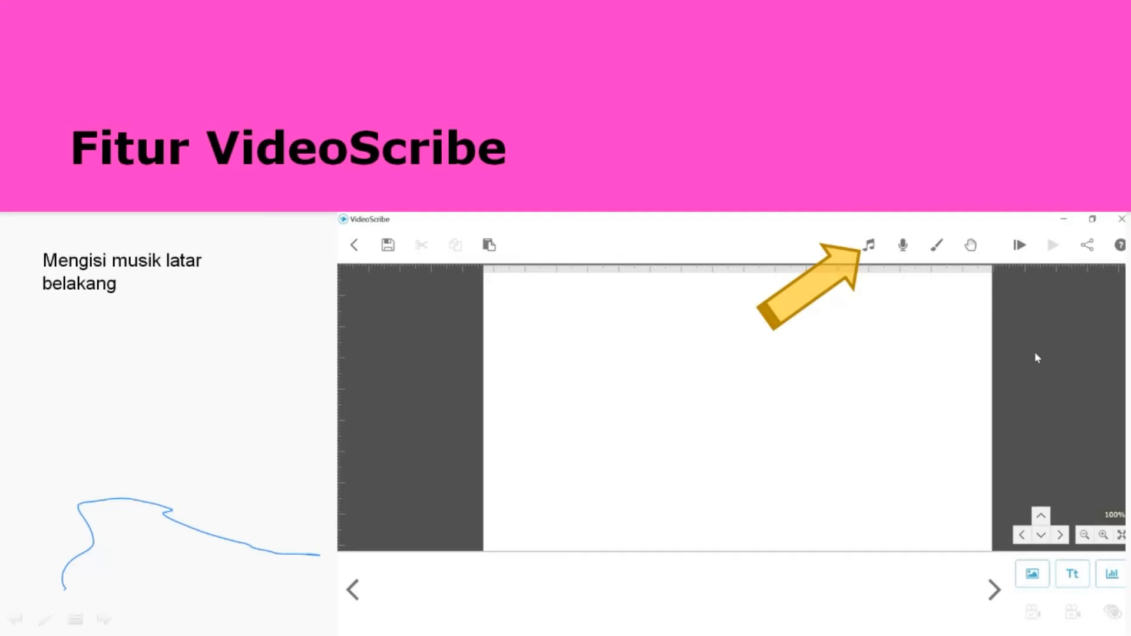
Present the Fitur VideoScribe and Fitur Editing VideoScribe slides, from the background music feature through the camera position options
key(Right)
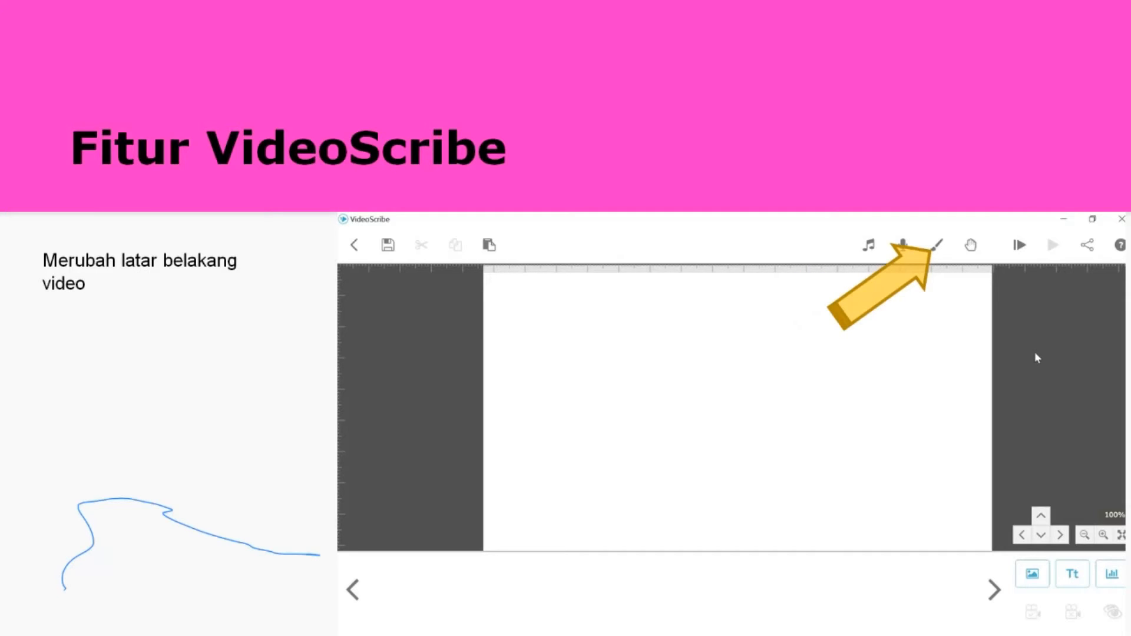
key(Right)
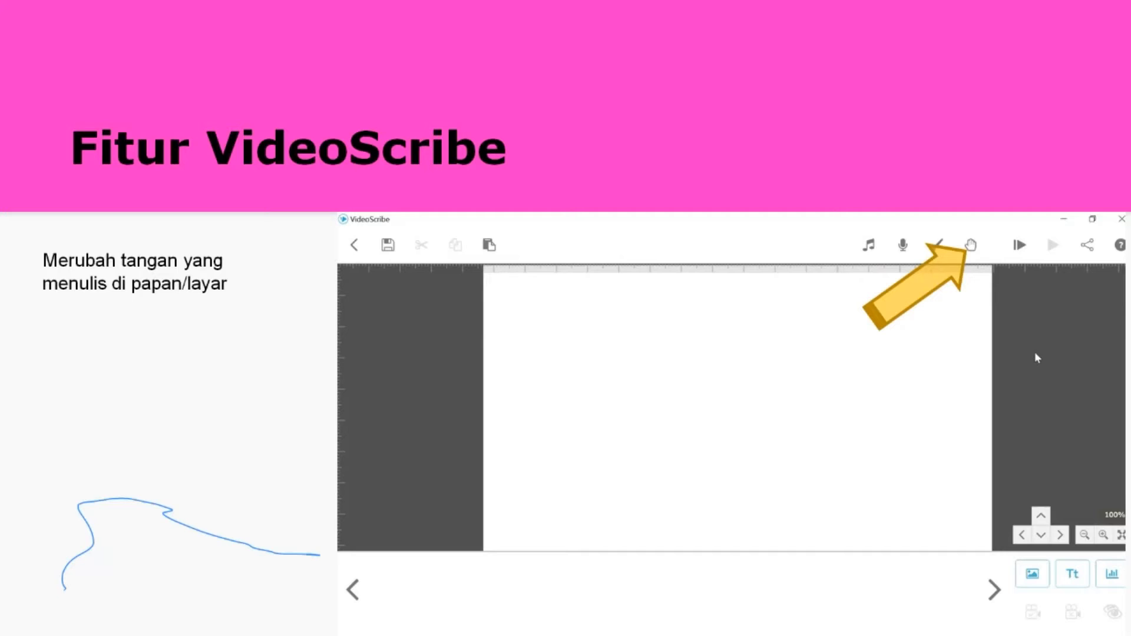
key(Right)
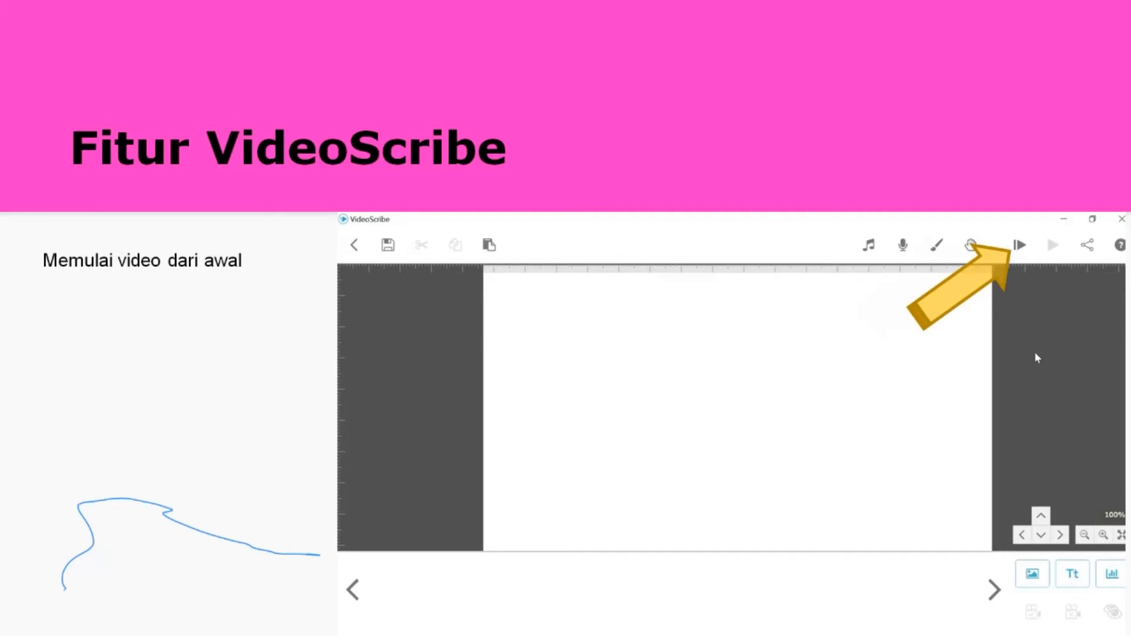
key(Right)
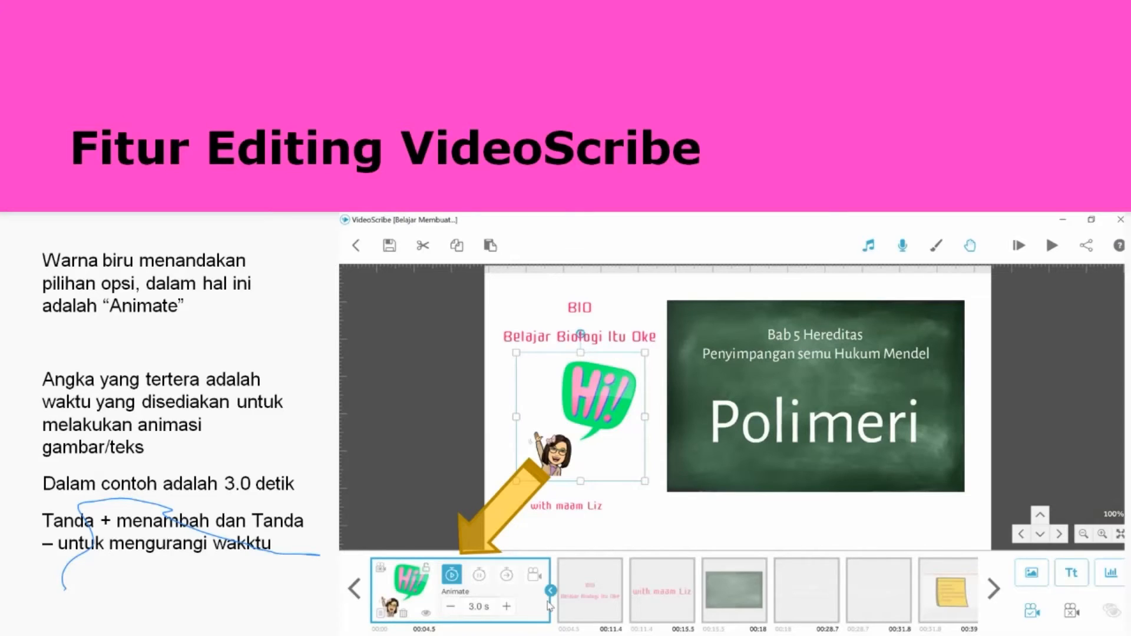
click(480, 576)
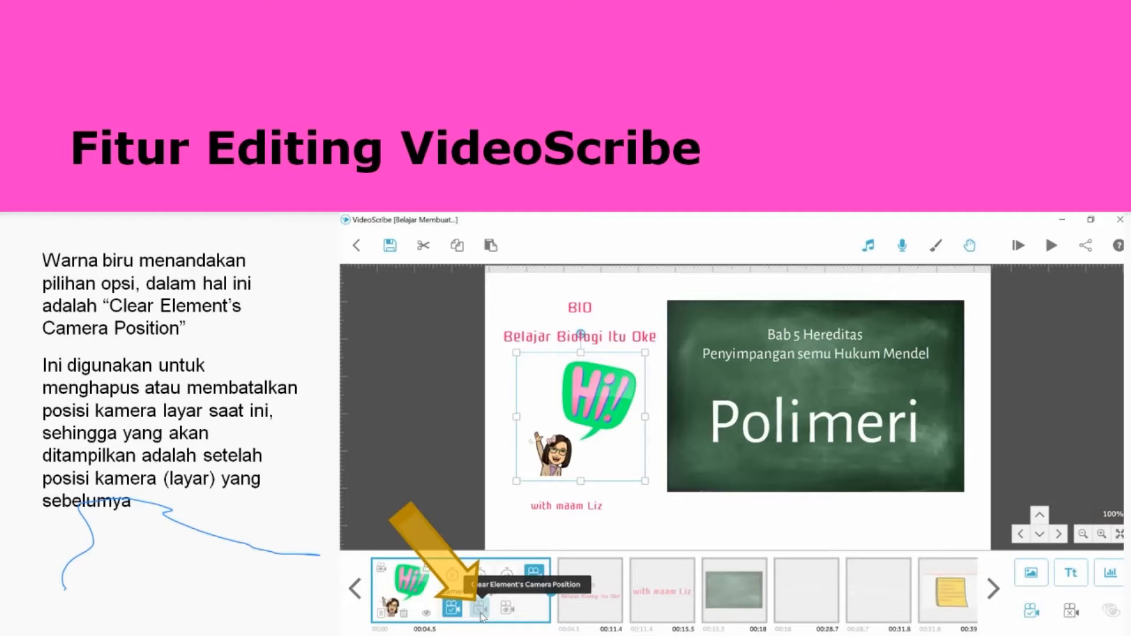
click(482, 613)
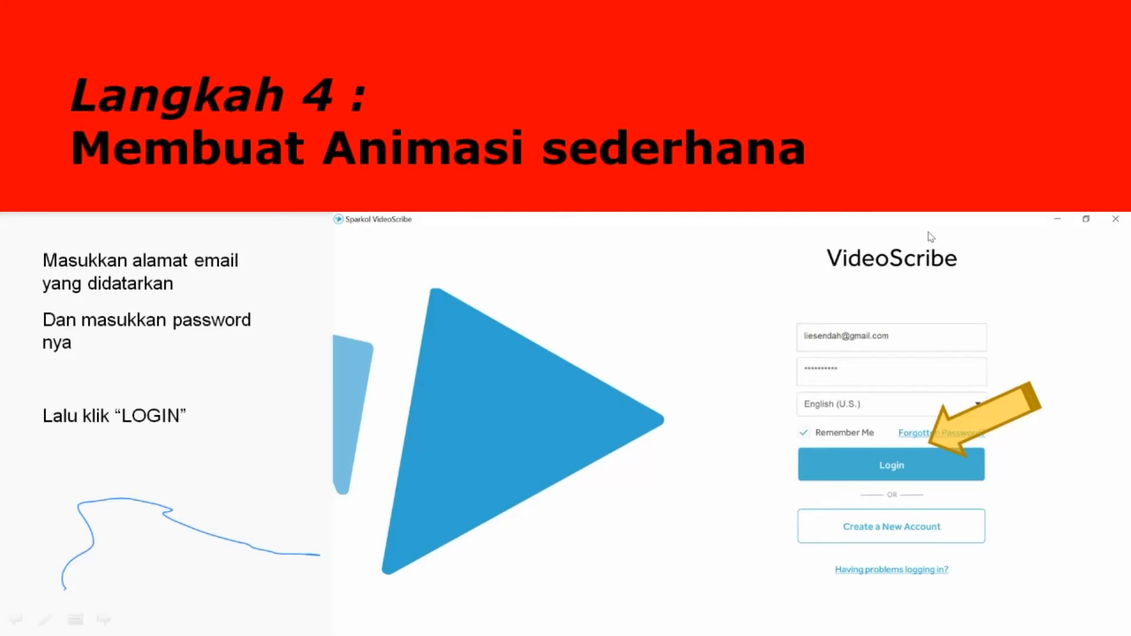
Present the Langkah 4 slides from login through Tambahkan gambar, and end the slide show
key(Right)
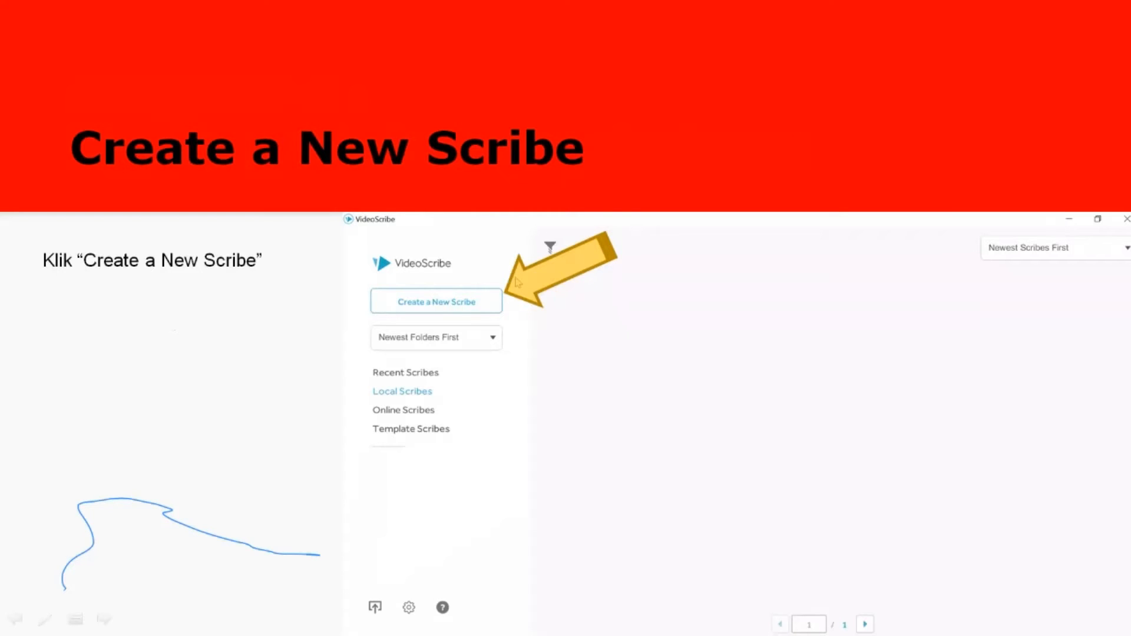
key(Right)
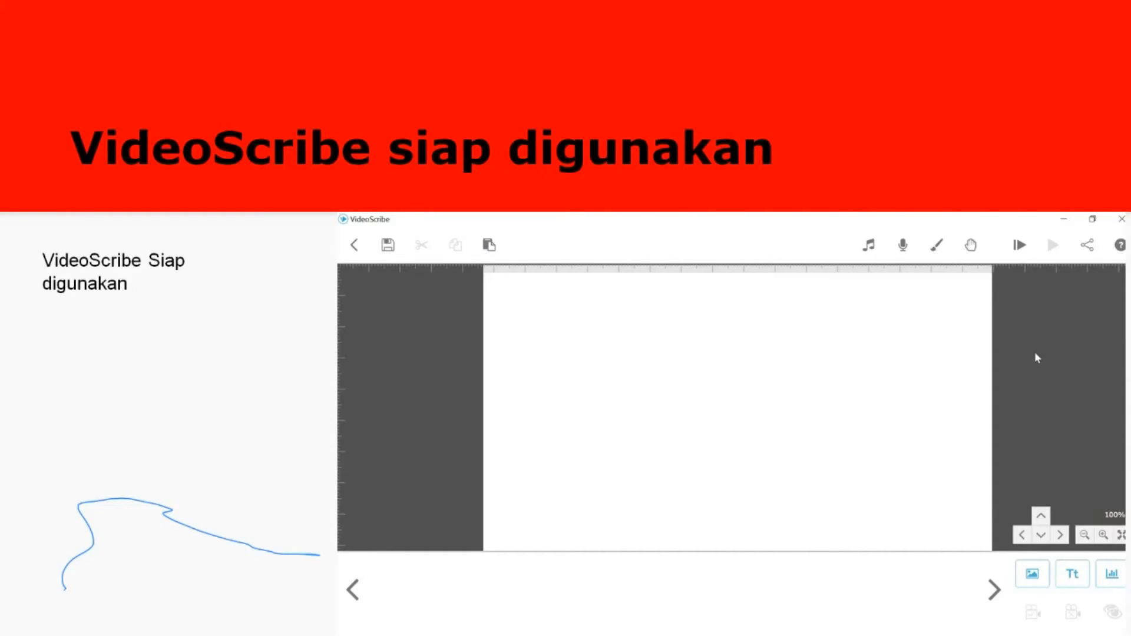
key(Right)
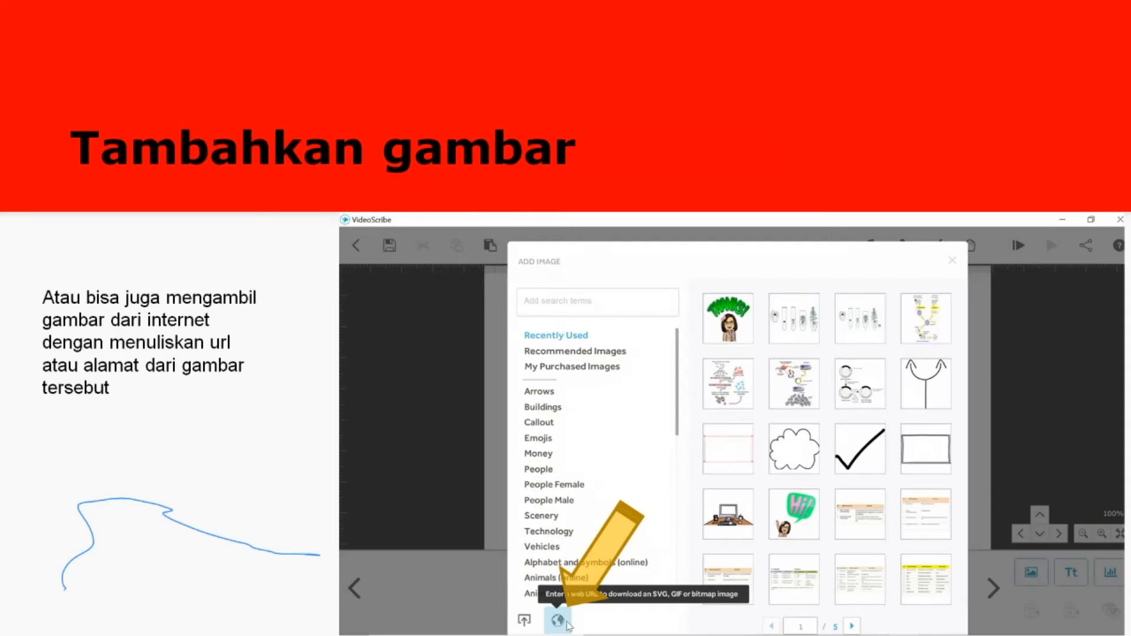
key(Escape)
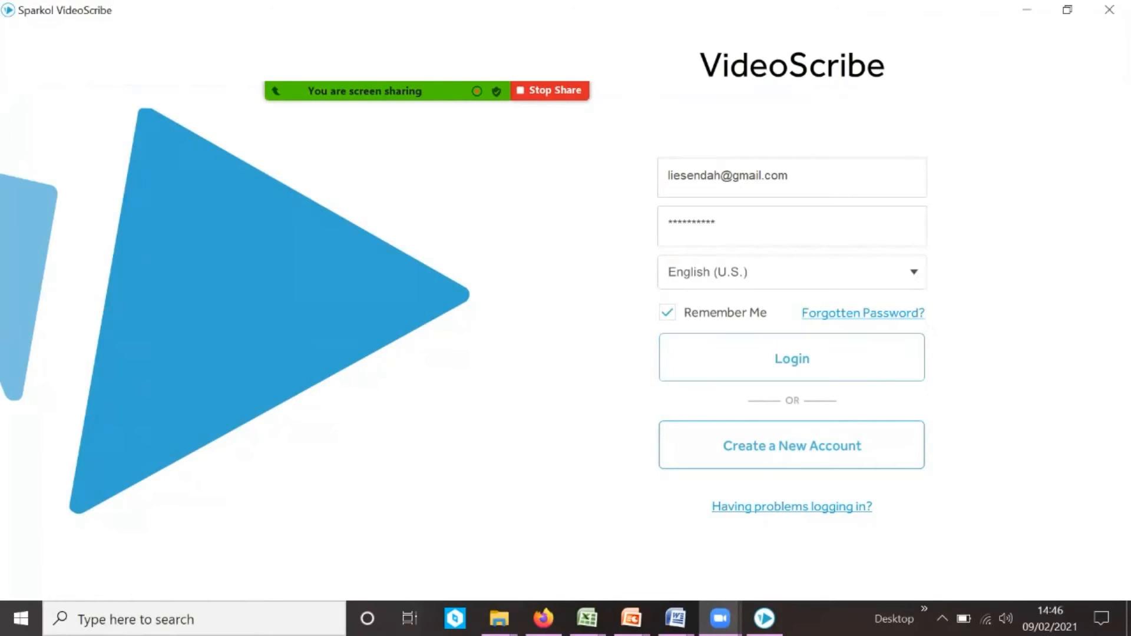
Switch to VideoScribe, log in with the remembered account, and start saving a new blank scribe
click(791, 358)
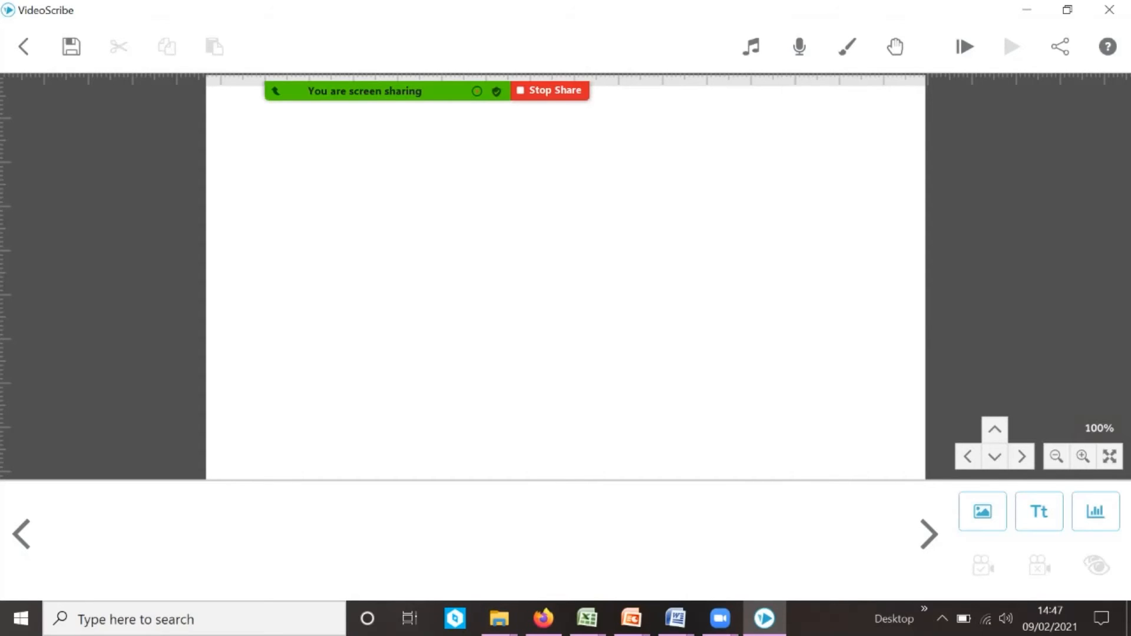
click(71, 47)
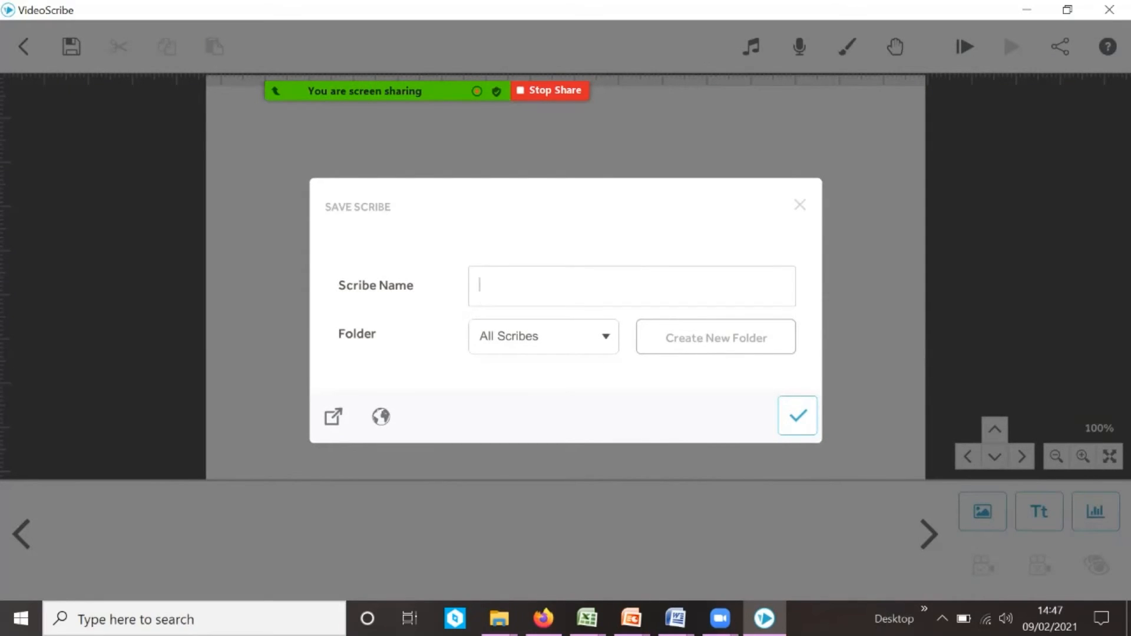
text(promosi)
text(pembel)
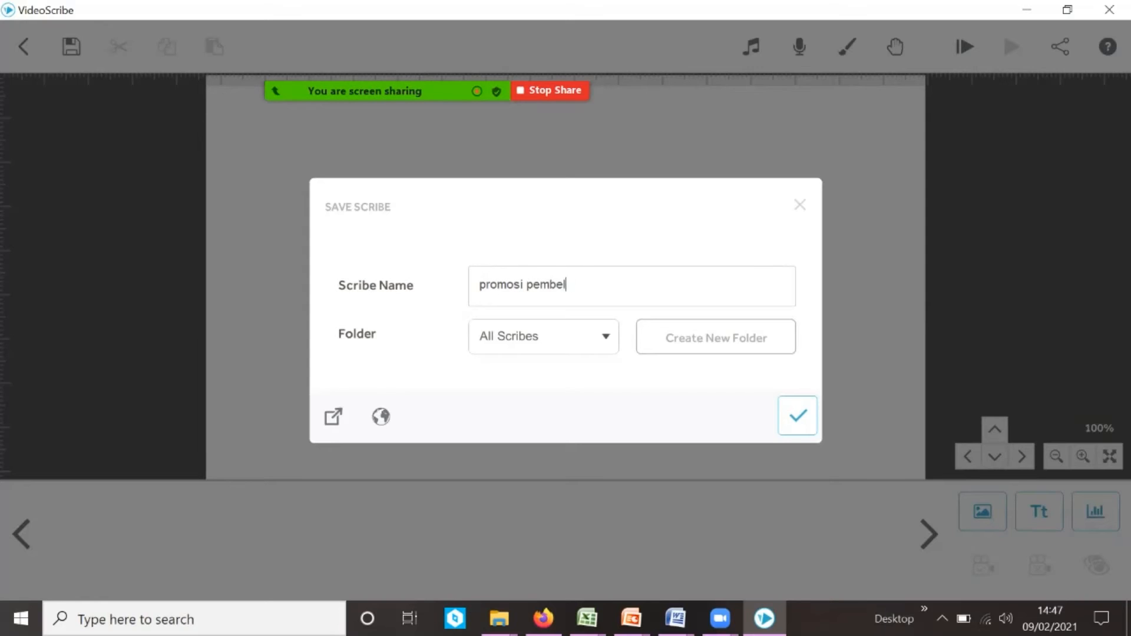
text(ajarann)
key(BackSpace)
key(BackSpace)
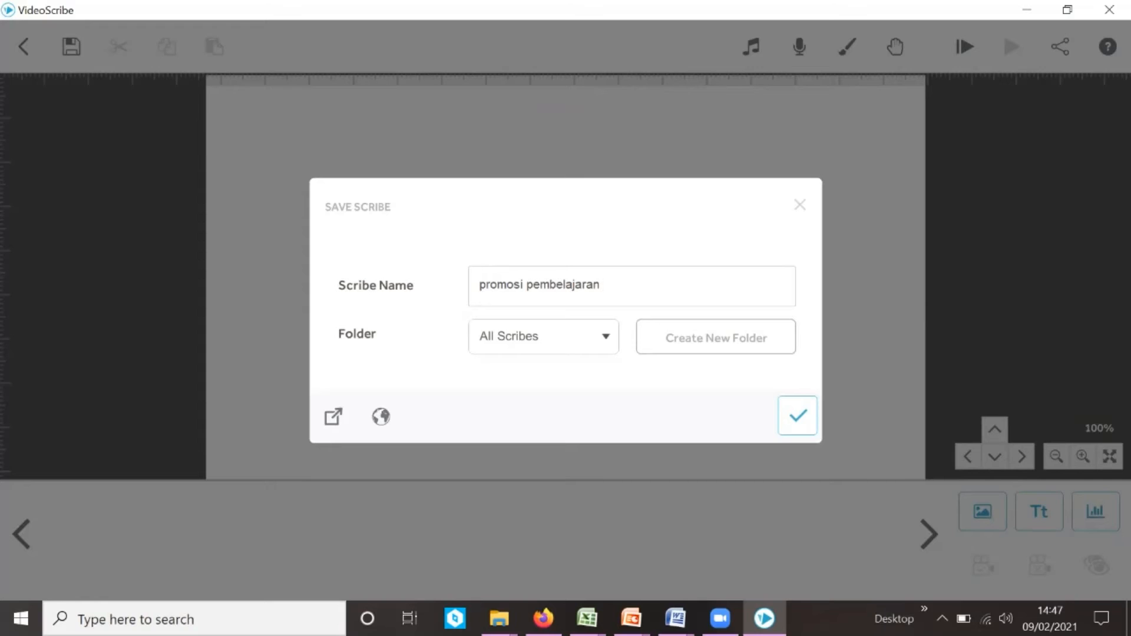
key(BackSpace)
key(BackSpace)
key(BackSpace)
key(BackSpace)
key(BackSpace)
key(BackSpace)
key(BackSpace)
key(BackSpace)
key(BackSpace)
key(BackSpace)
key(BackSpace)
key(BackSpace)
key(BackSpace)
key(BackSpace)
key(BackSpace)
key(BackSpace)
key(BackSpace)
key(BackSpace)
key(BackSpace)
key(BackSpace)
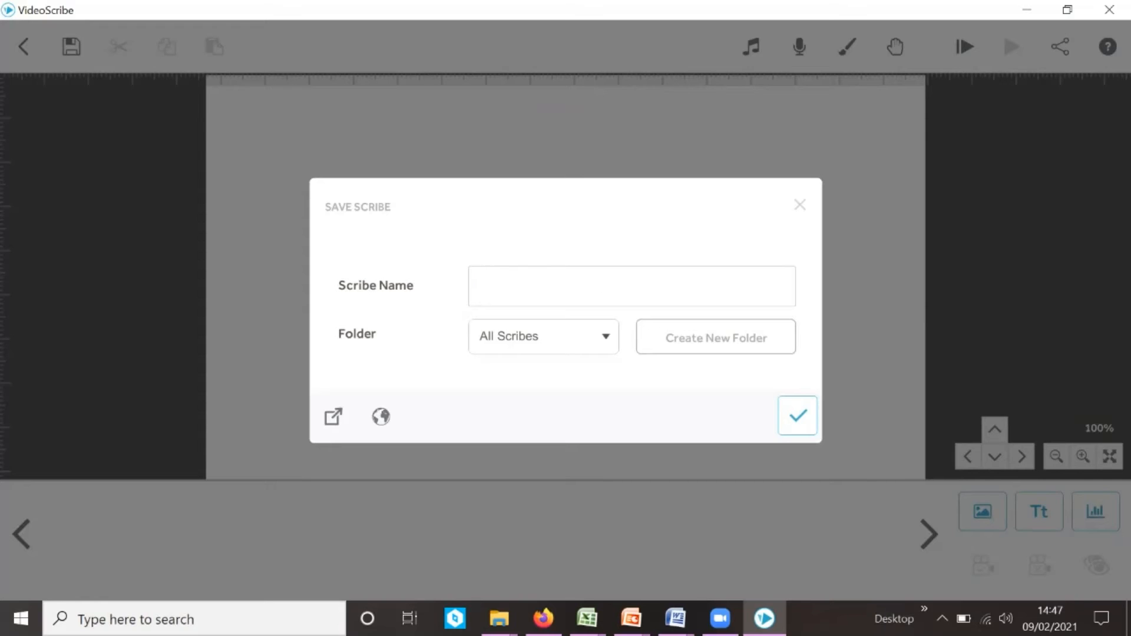
Name the scribe "undangan IHT" and save it in a new folder named "undangan"
text(undangan lHT)
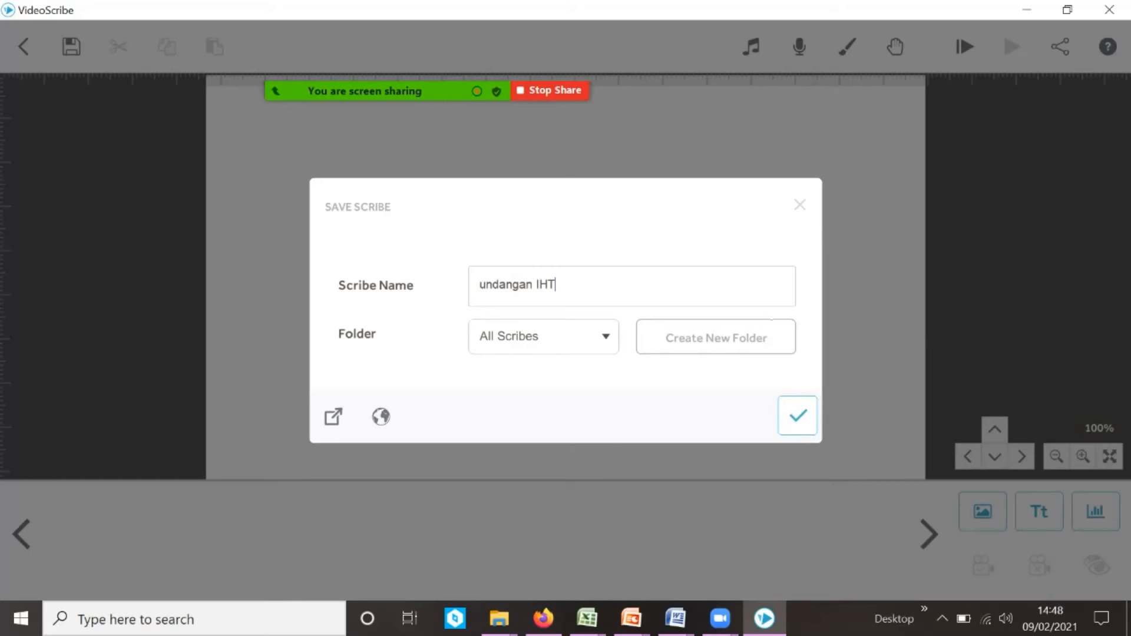
click(543, 336)
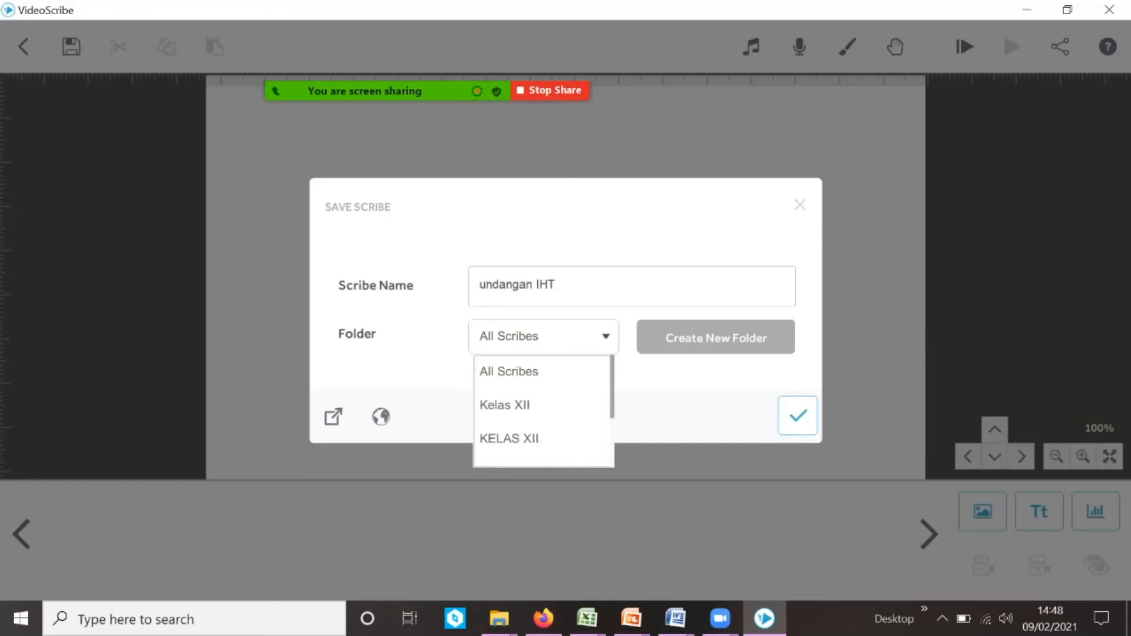
click(716, 337)
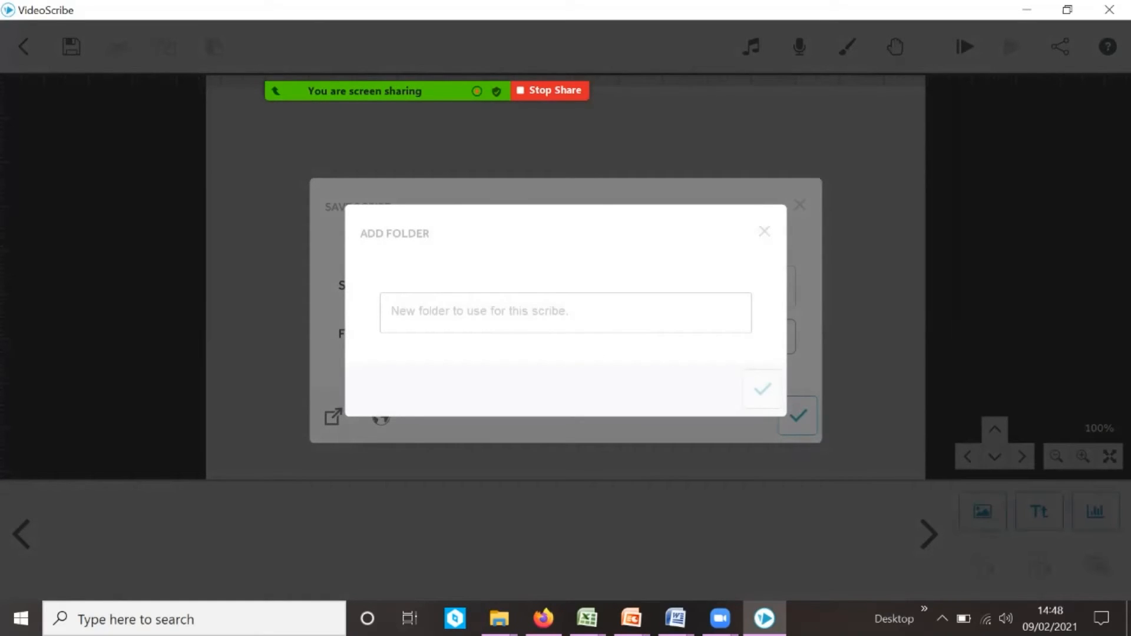
text(u)
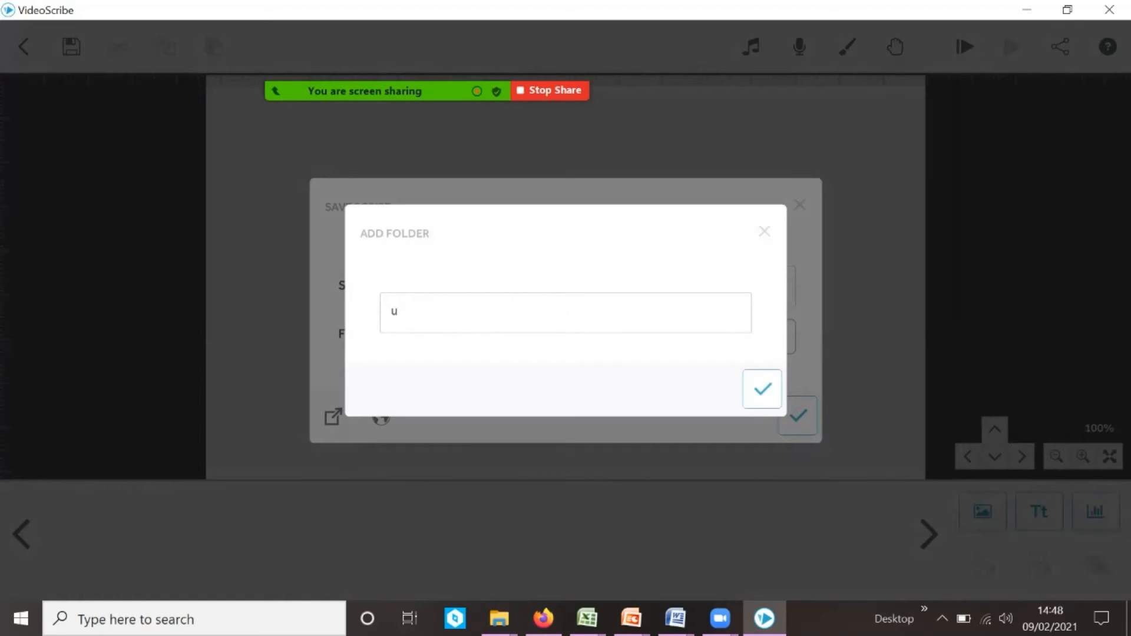
text(ndangan)
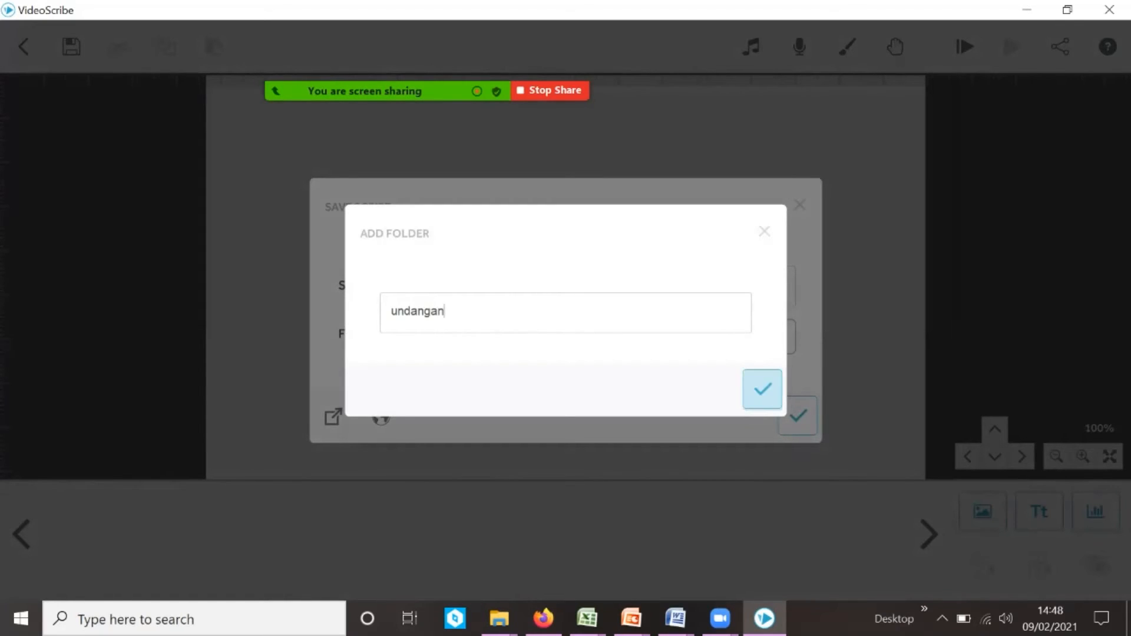
click(762, 389)
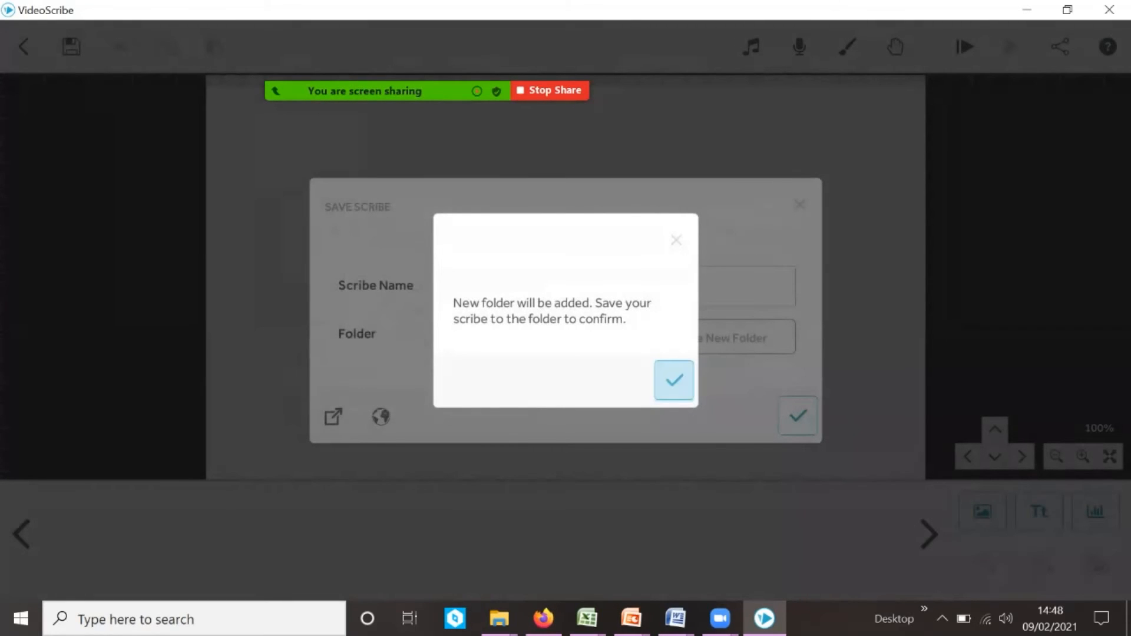
click(673, 379)
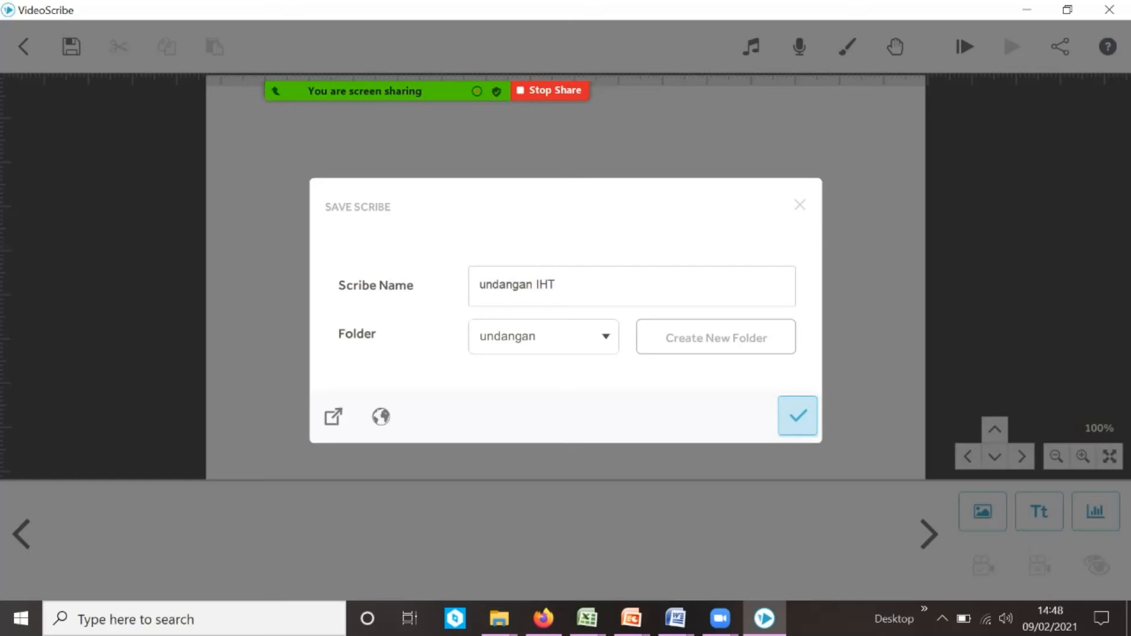
click(798, 416)
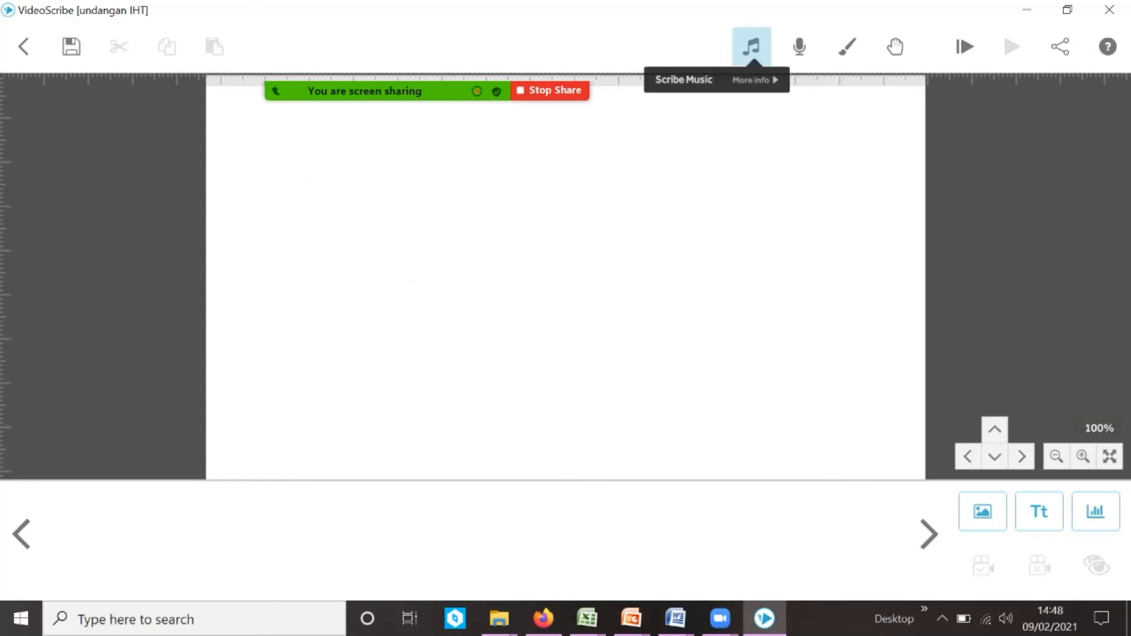
Add the Class Act track as the scribe's music, preview it, and lower its volume to near the minimum
click(750, 47)
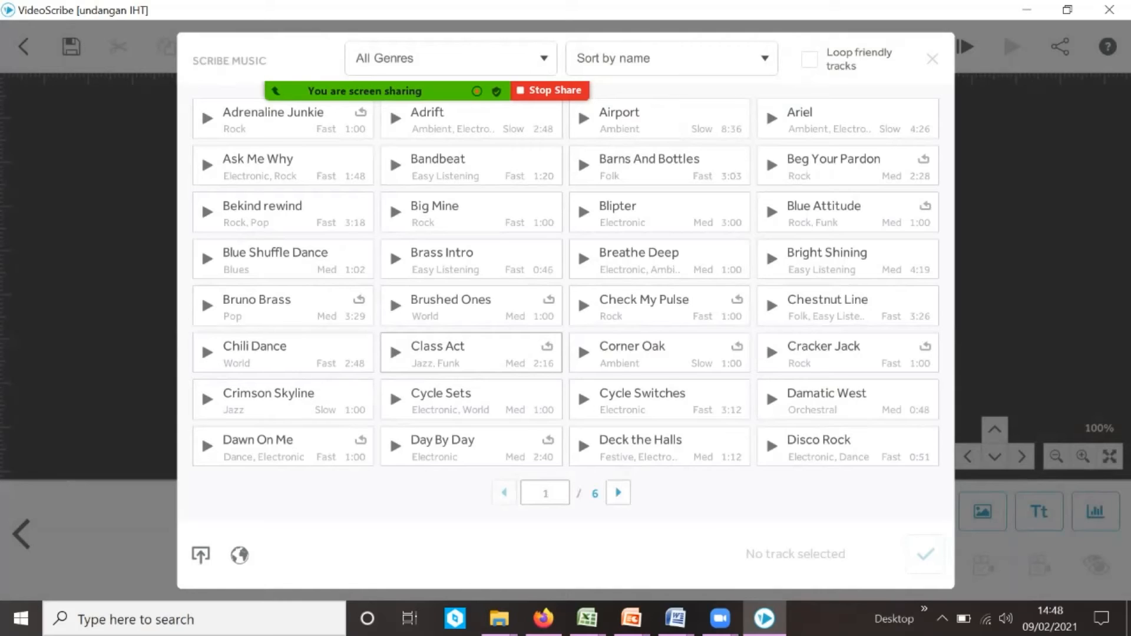
click(471, 353)
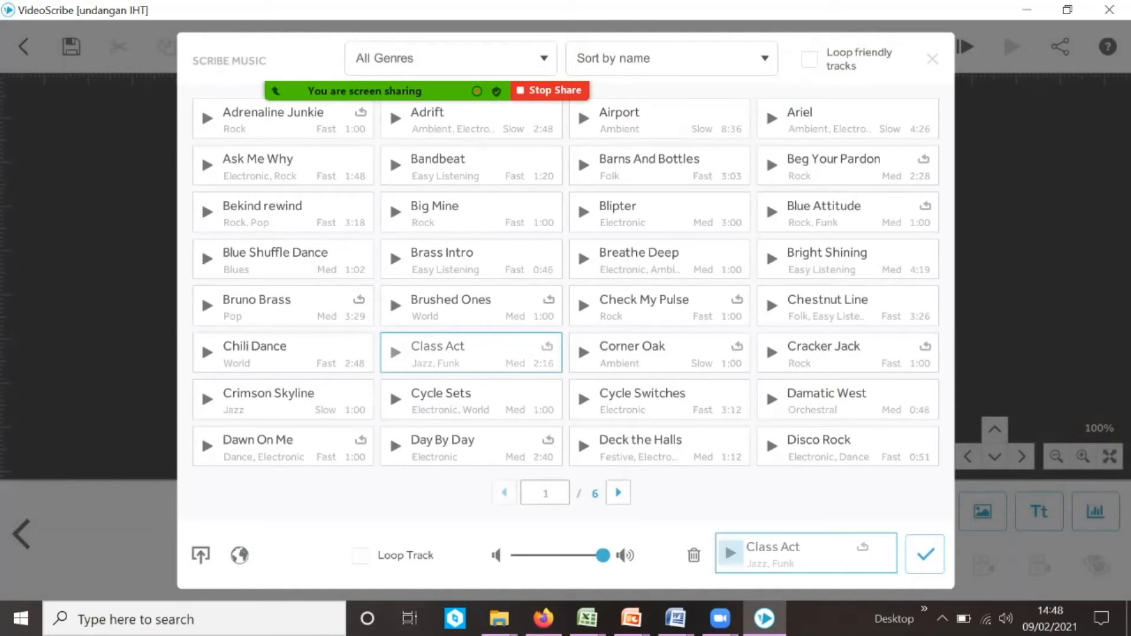
click(730, 553)
drag(602, 555, 520, 555)
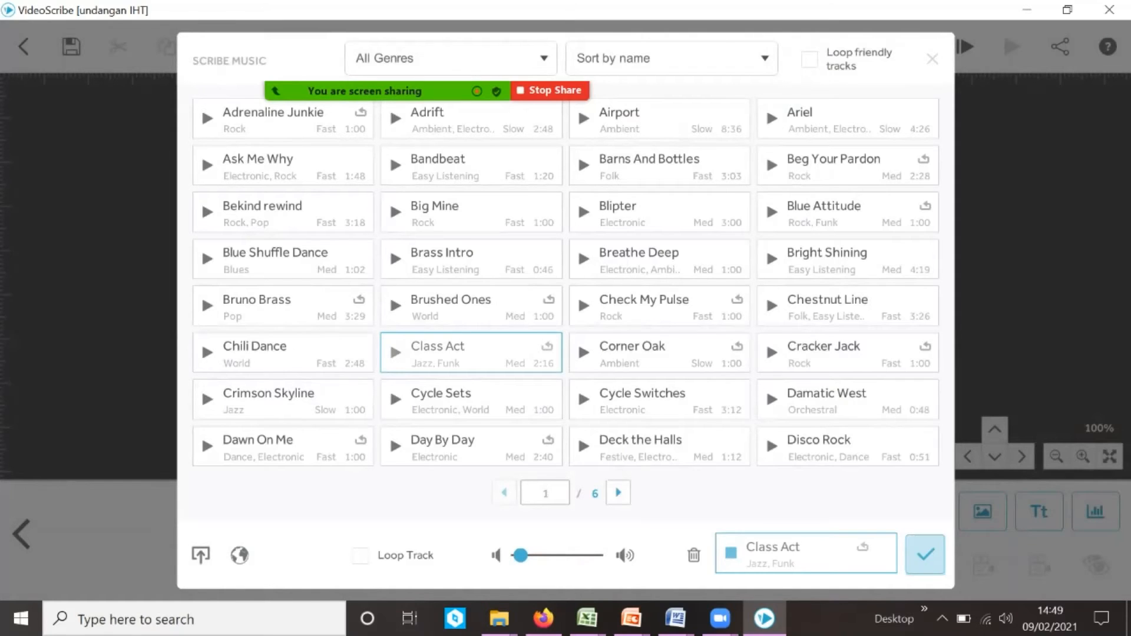
click(925, 554)
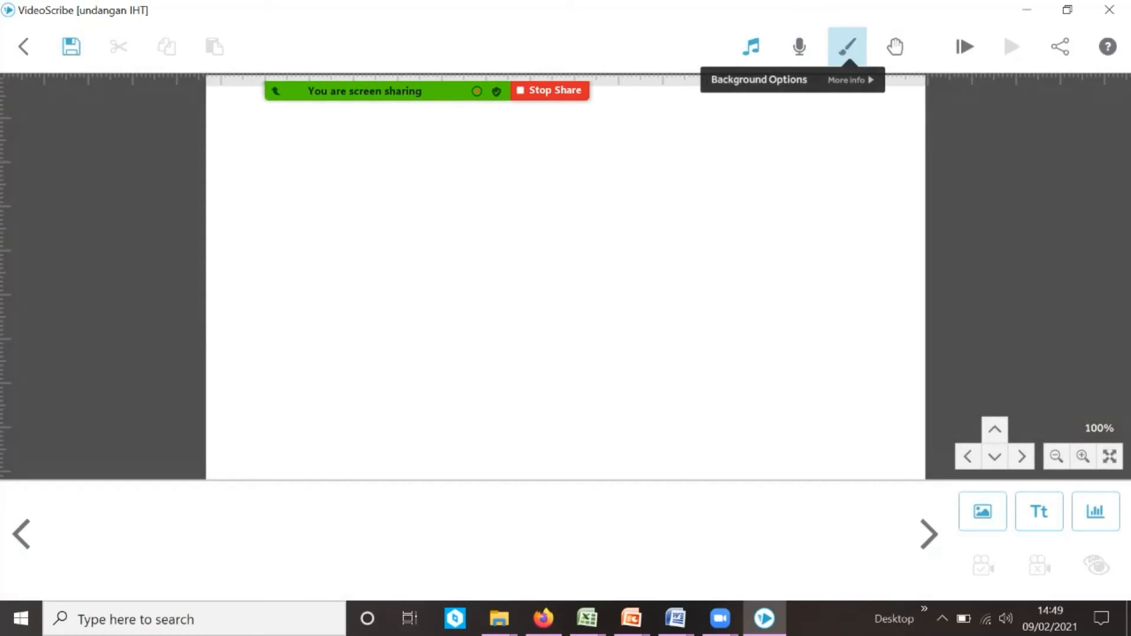
Set the scribe's background to the light grey texture with fine horizontal lines
click(847, 47)
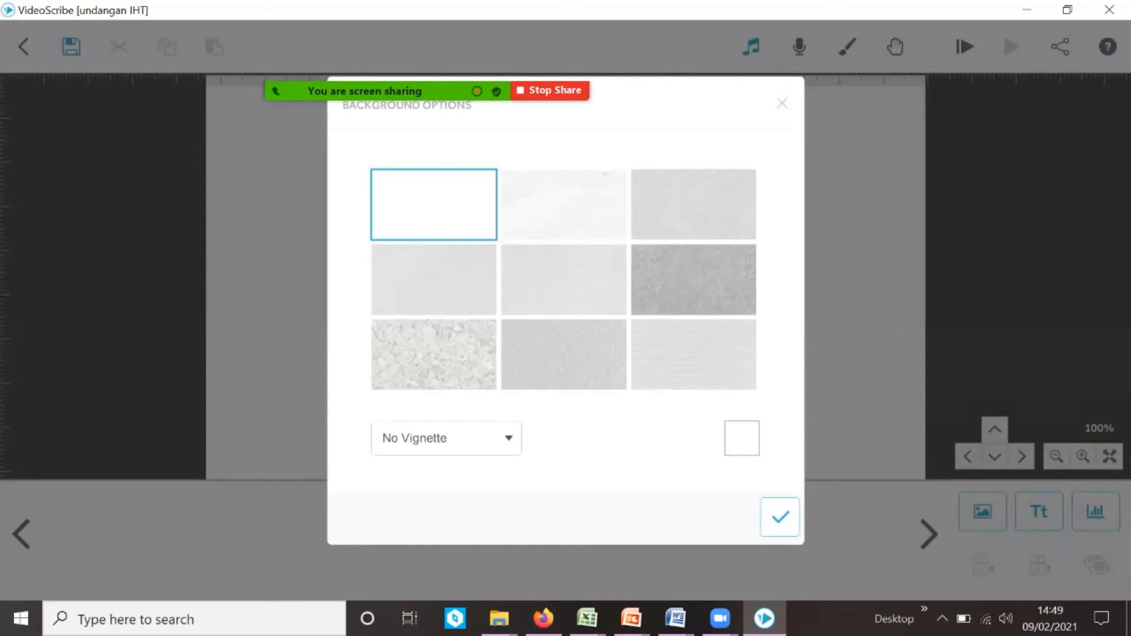
click(693, 354)
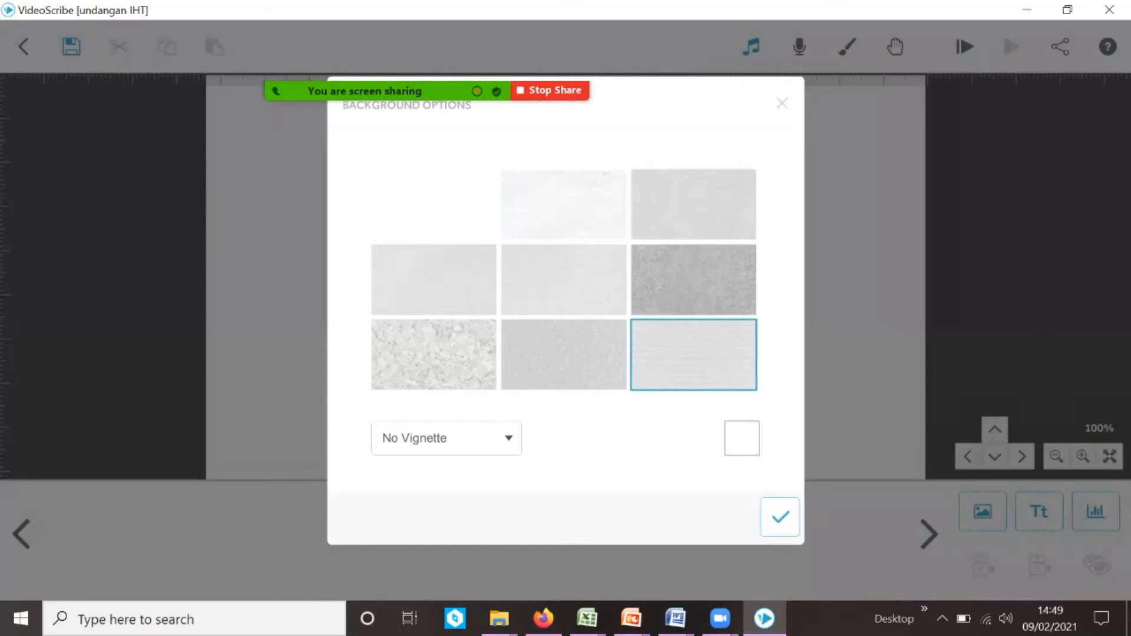
click(779, 517)
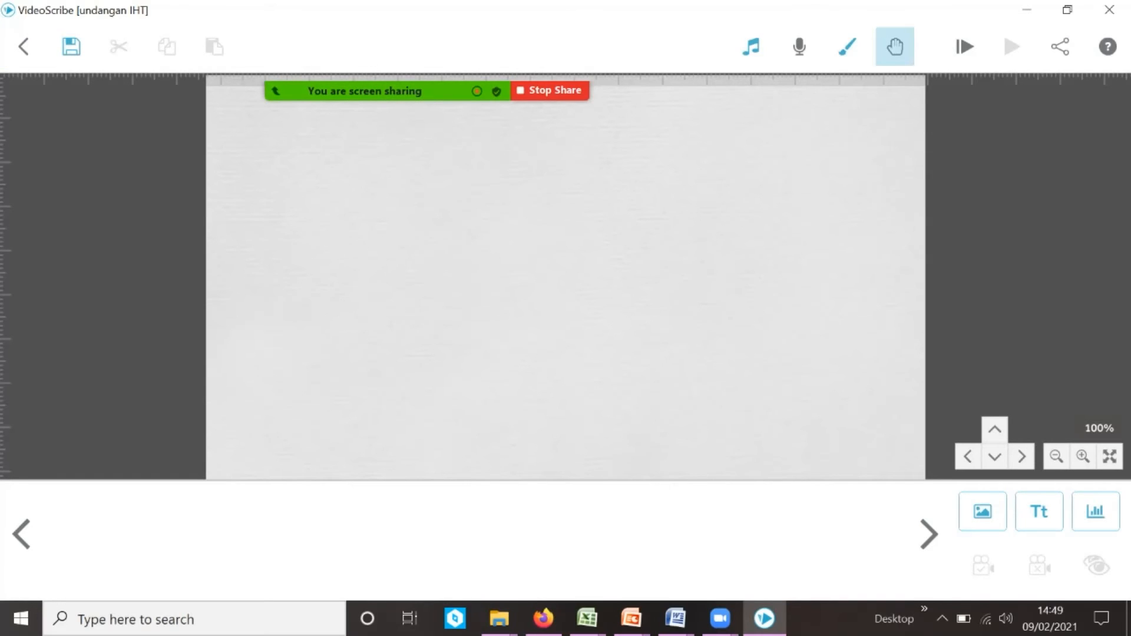
Preview the hand holding the red marker from the scribe hand library
click(895, 46)
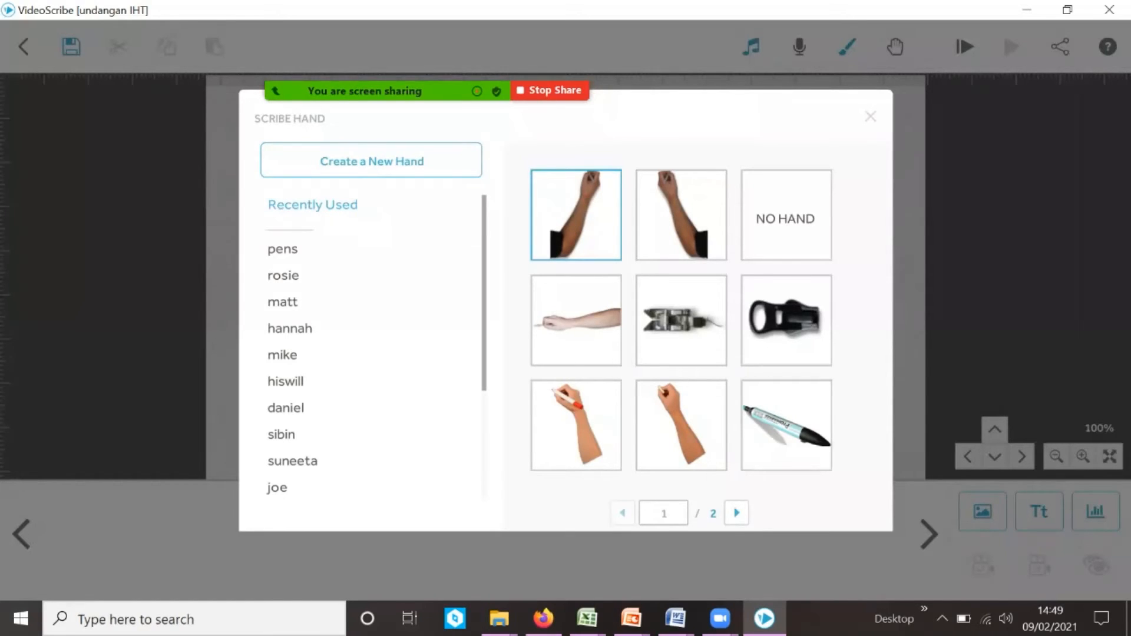
click(575, 425)
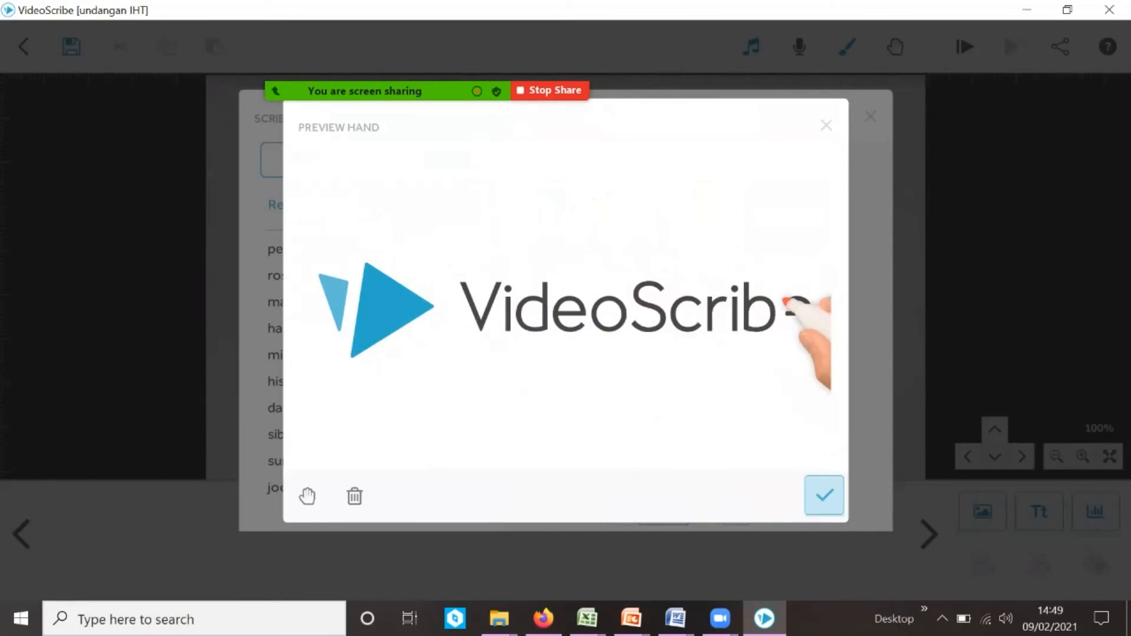
key(Escape)
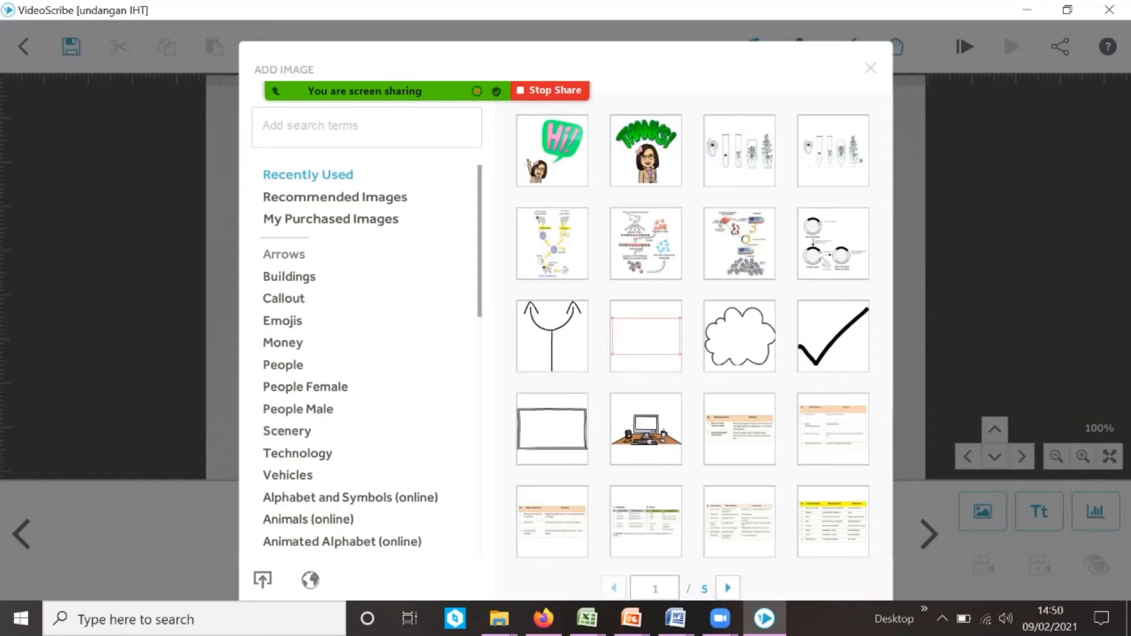
Browse the Arrows and Buildings images and add the wide school building with a bell tower from the Buildings category
click(284, 254)
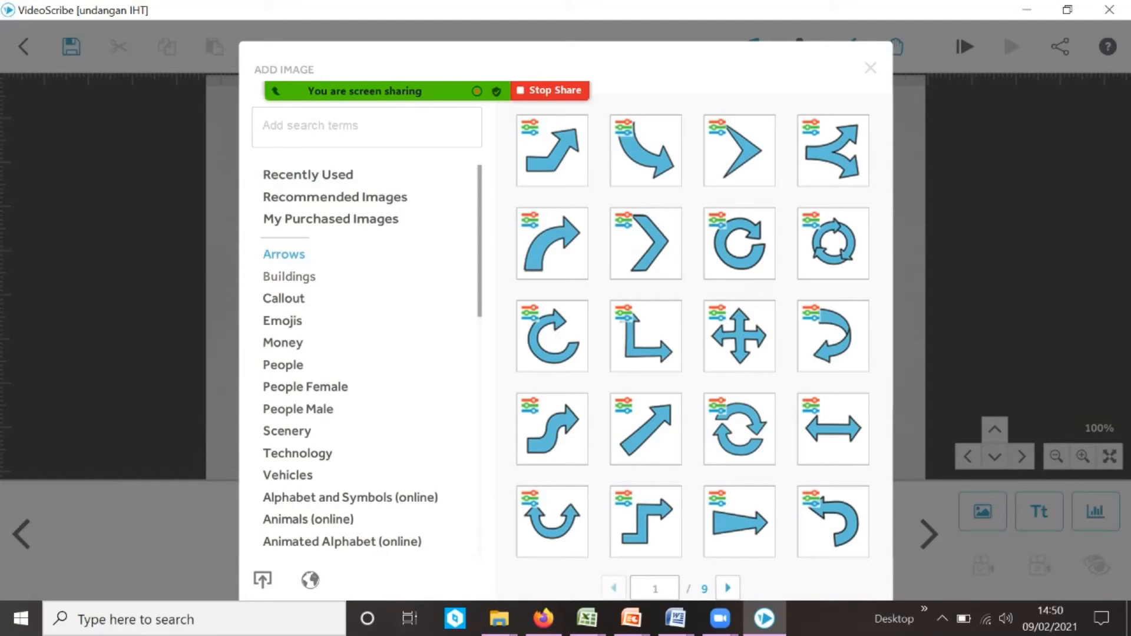
click(288, 276)
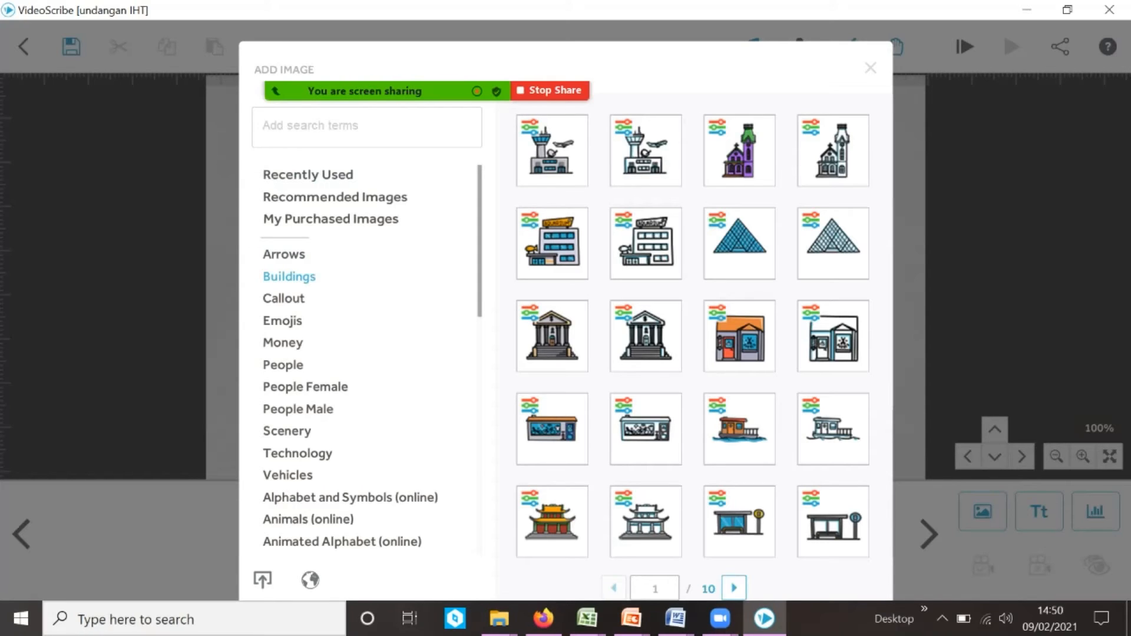
click(734, 587)
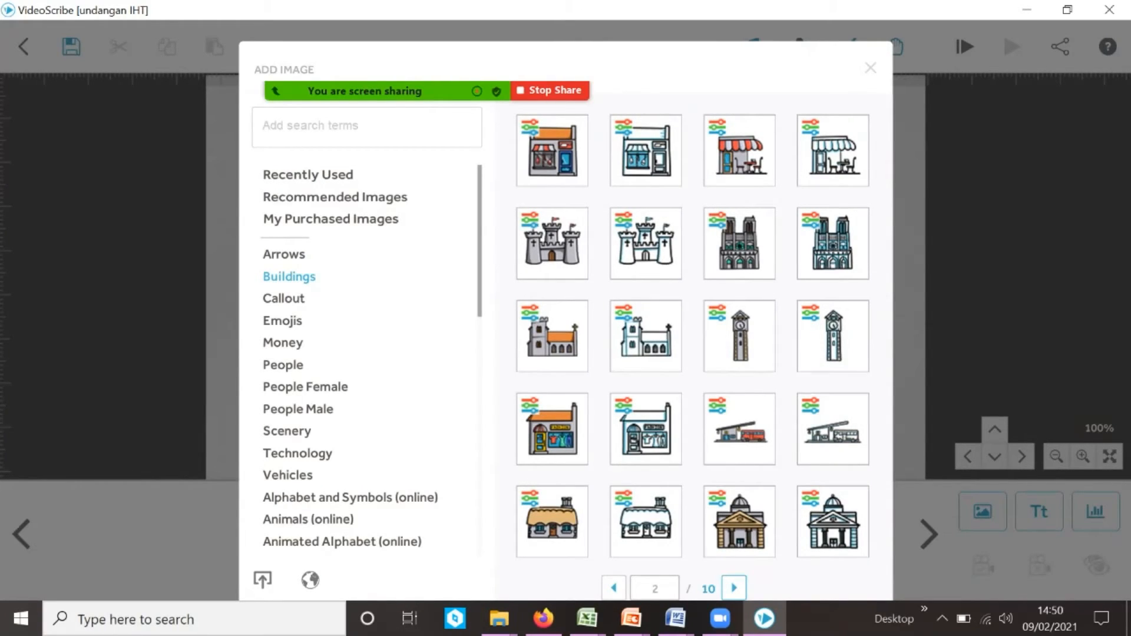
click(733, 587)
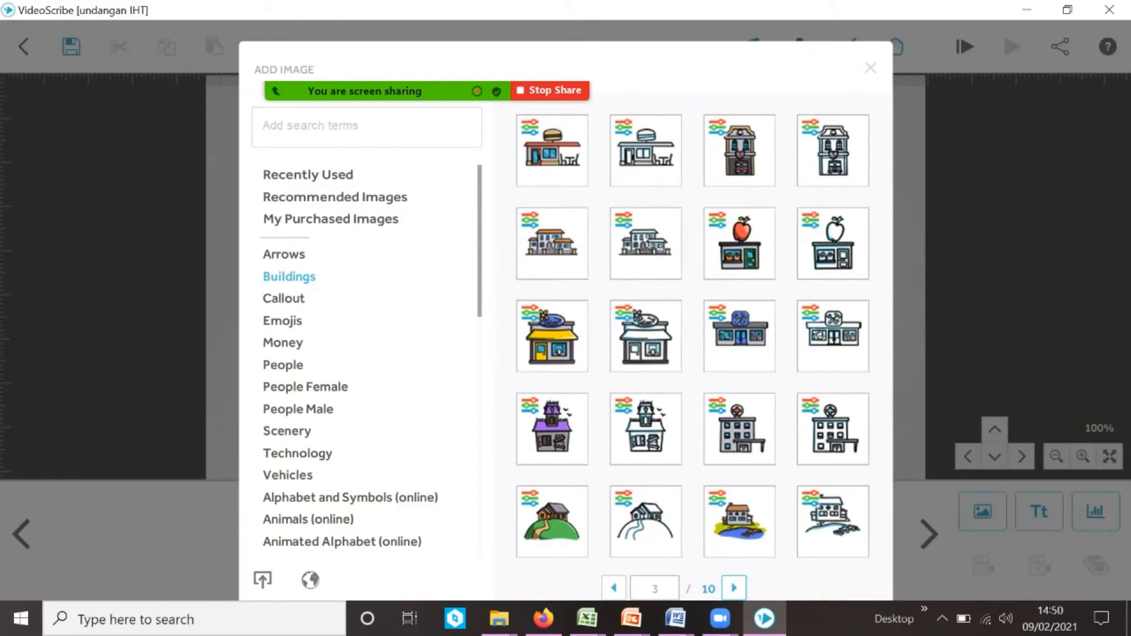
click(733, 587)
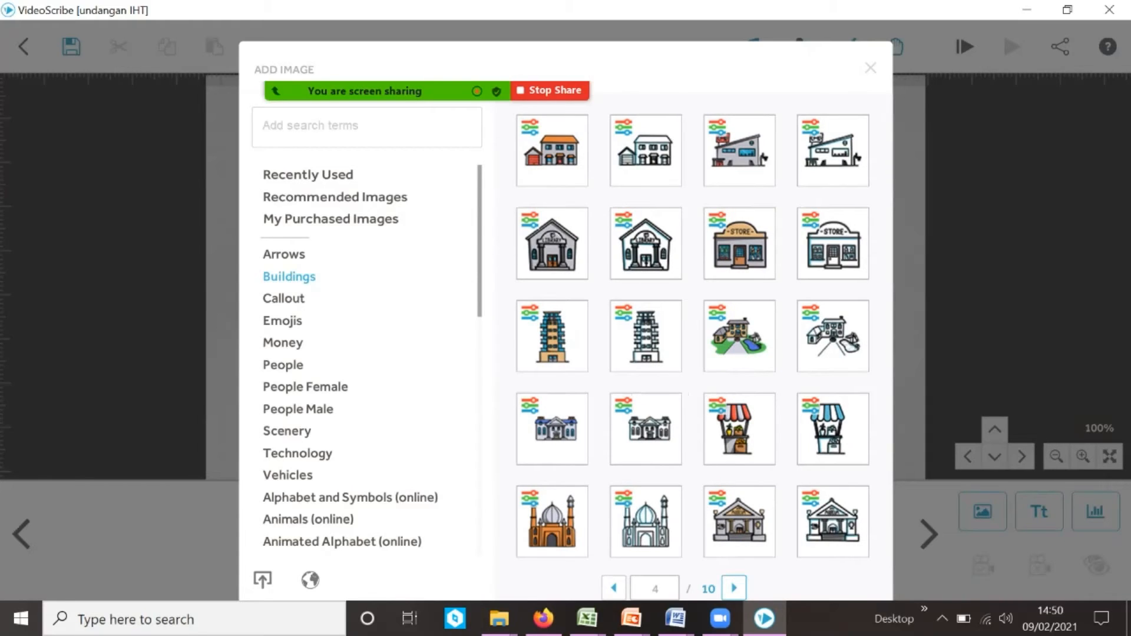
click(733, 587)
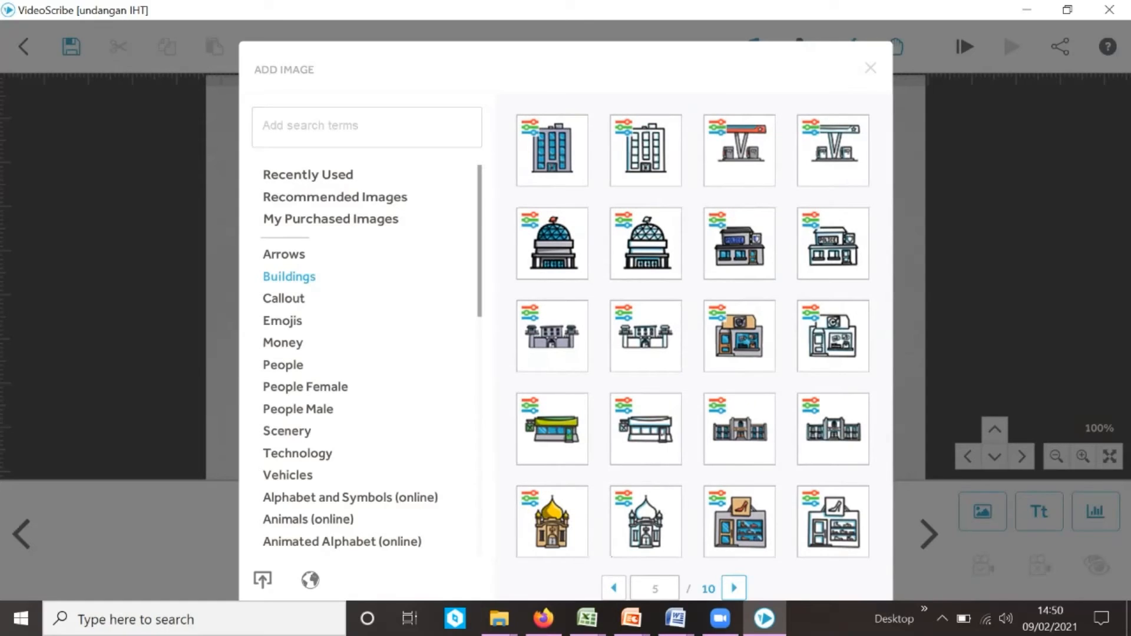
click(733, 587)
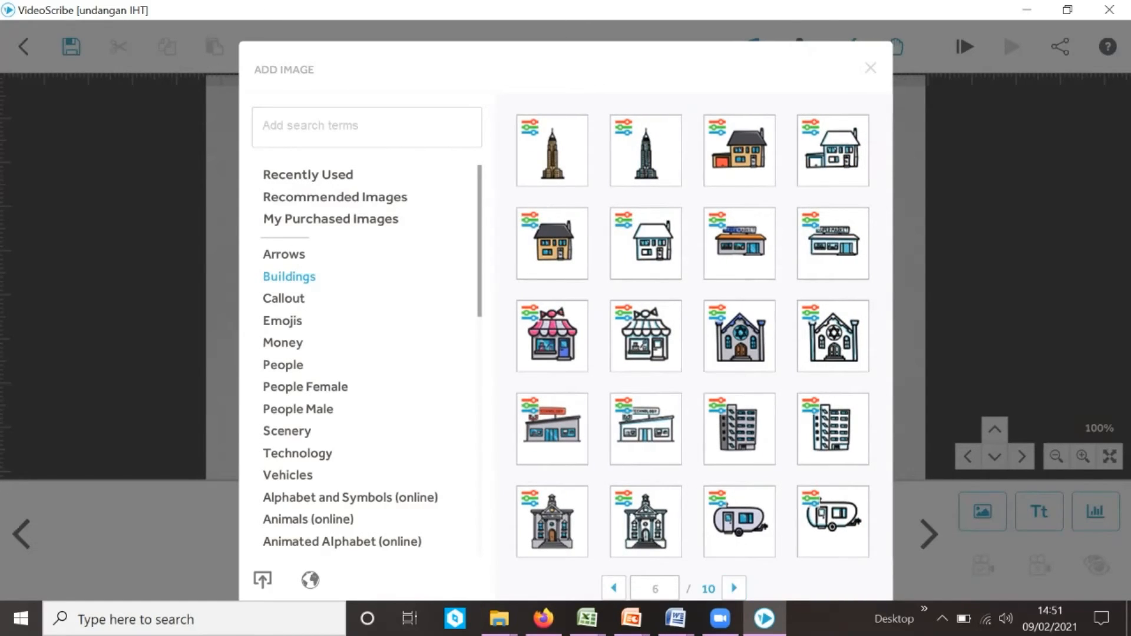
click(733, 587)
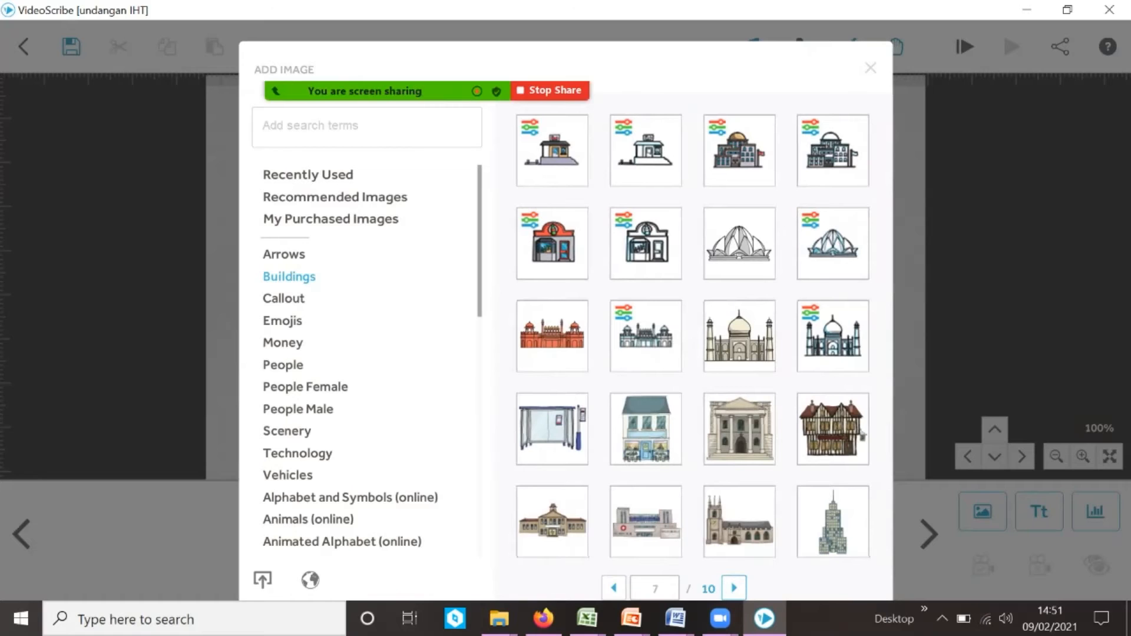
click(734, 587)
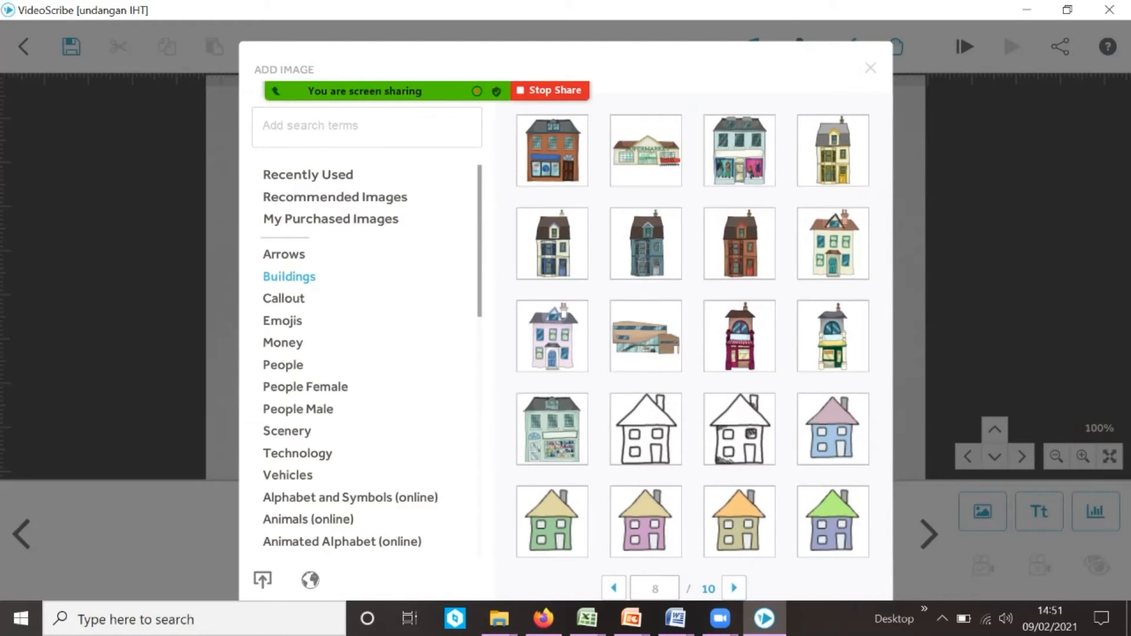
click(613, 587)
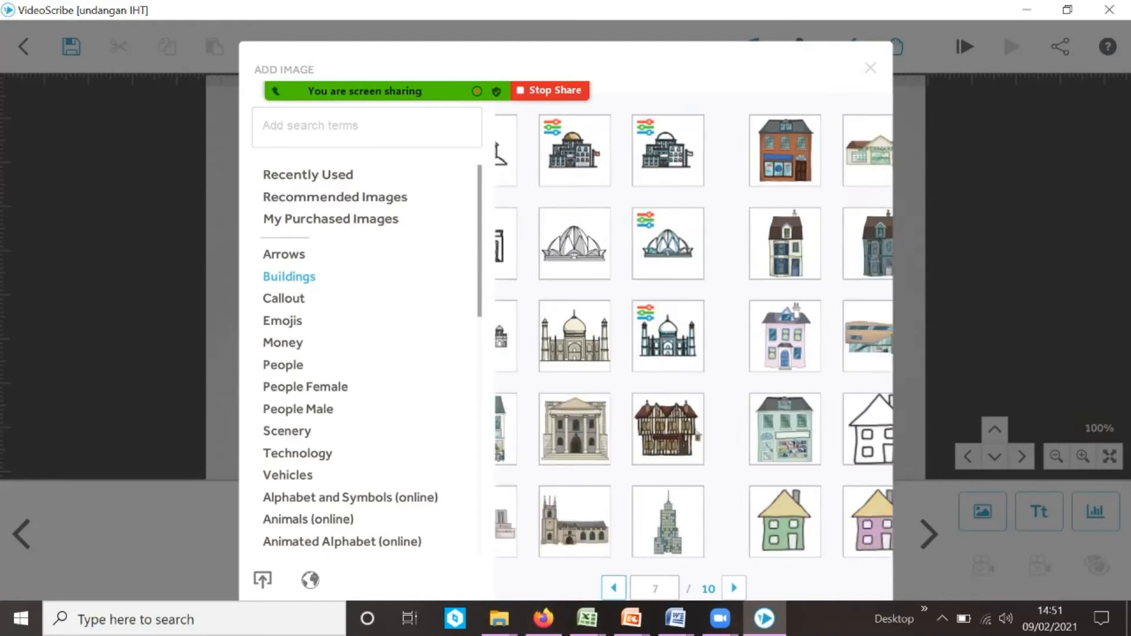
click(551, 522)
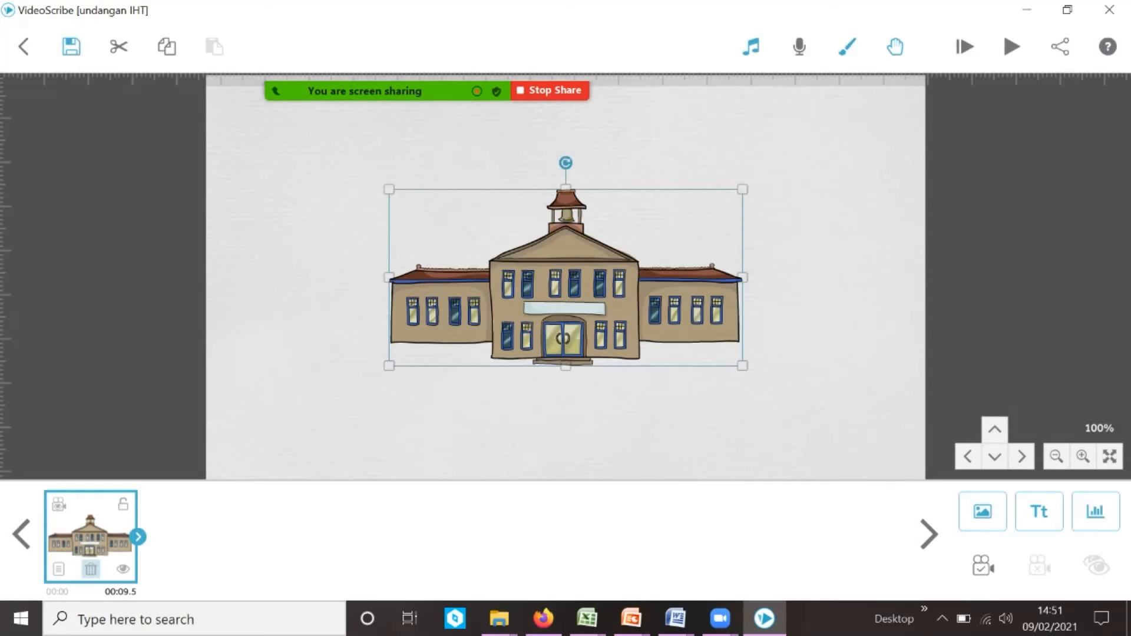
Delete the school building image from the scribe
click(91, 569)
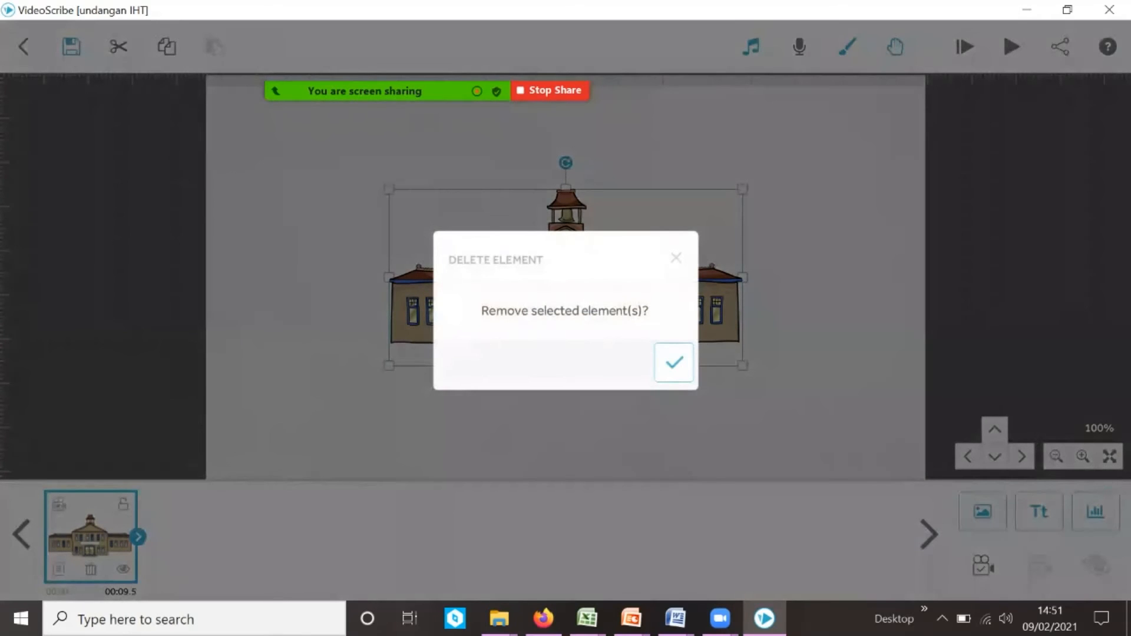
click(673, 362)
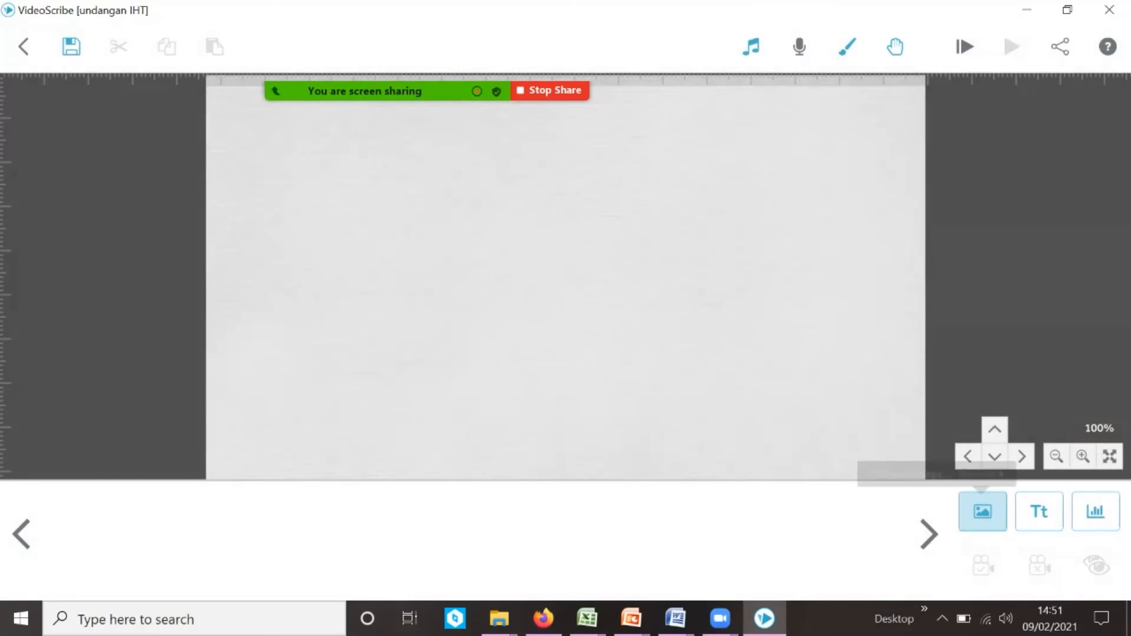
Add the street image with rows of terraced houses on both sides from the Scenery category
click(983, 512)
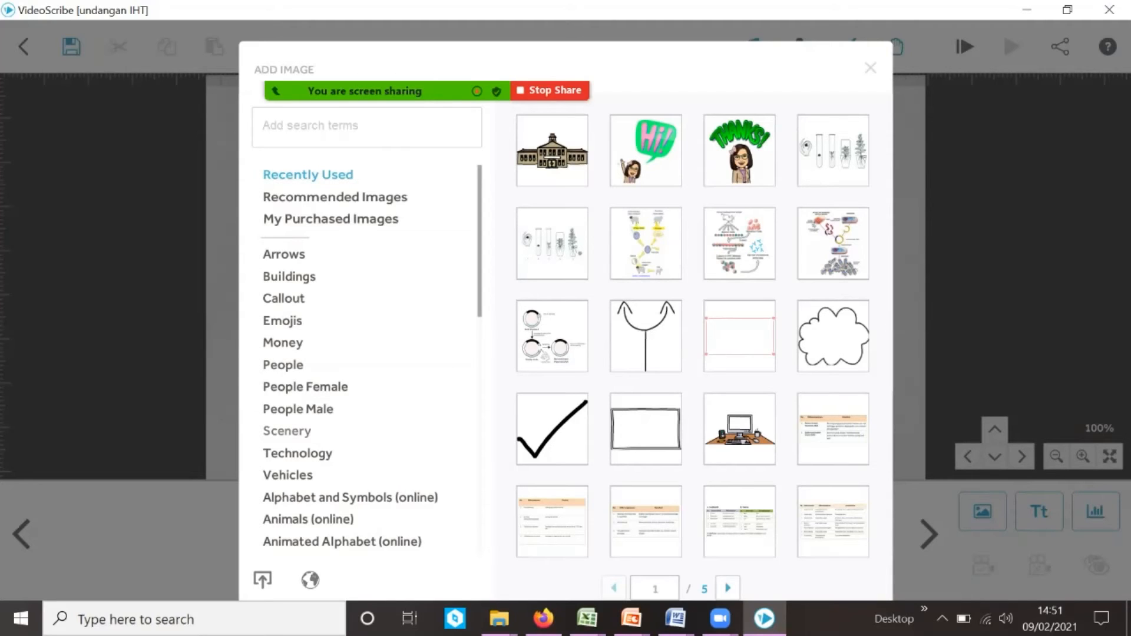
click(287, 431)
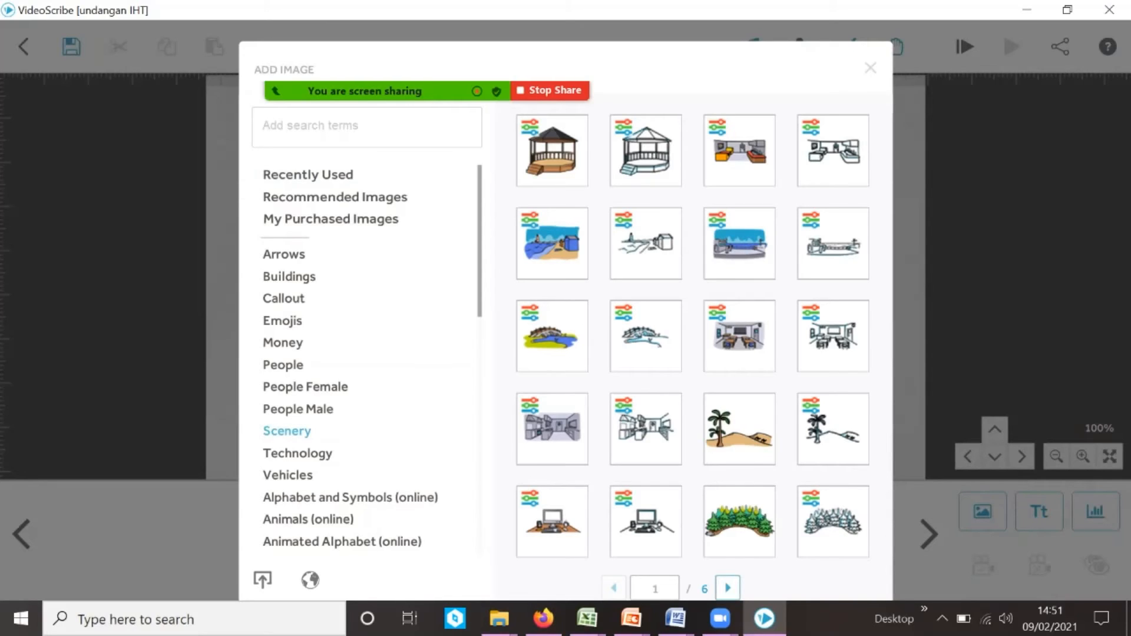
click(728, 588)
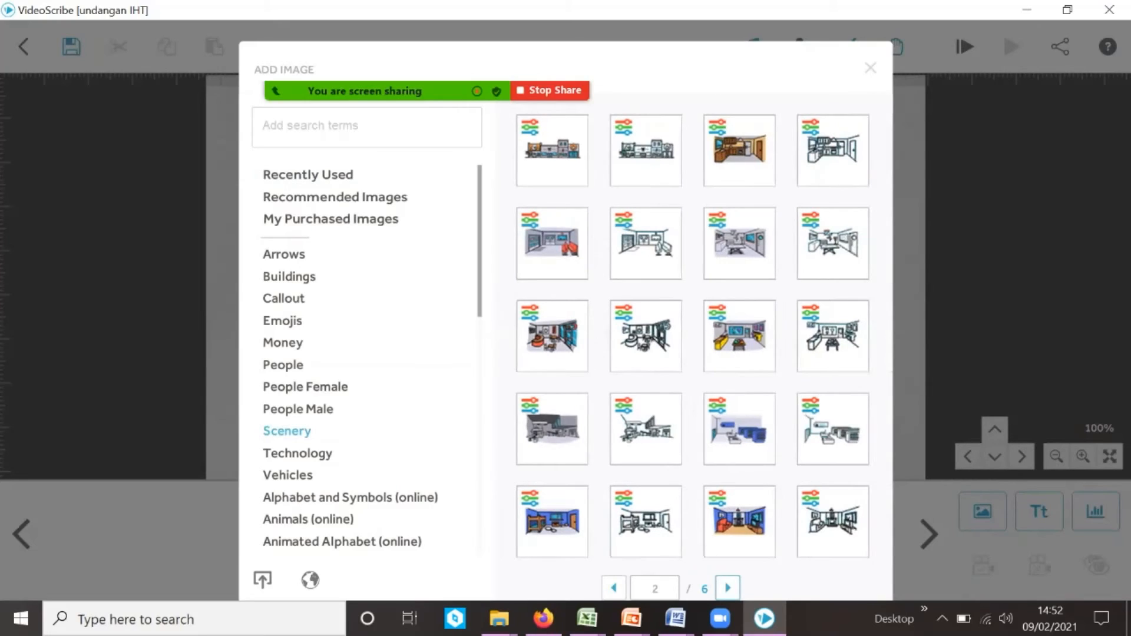
click(728, 587)
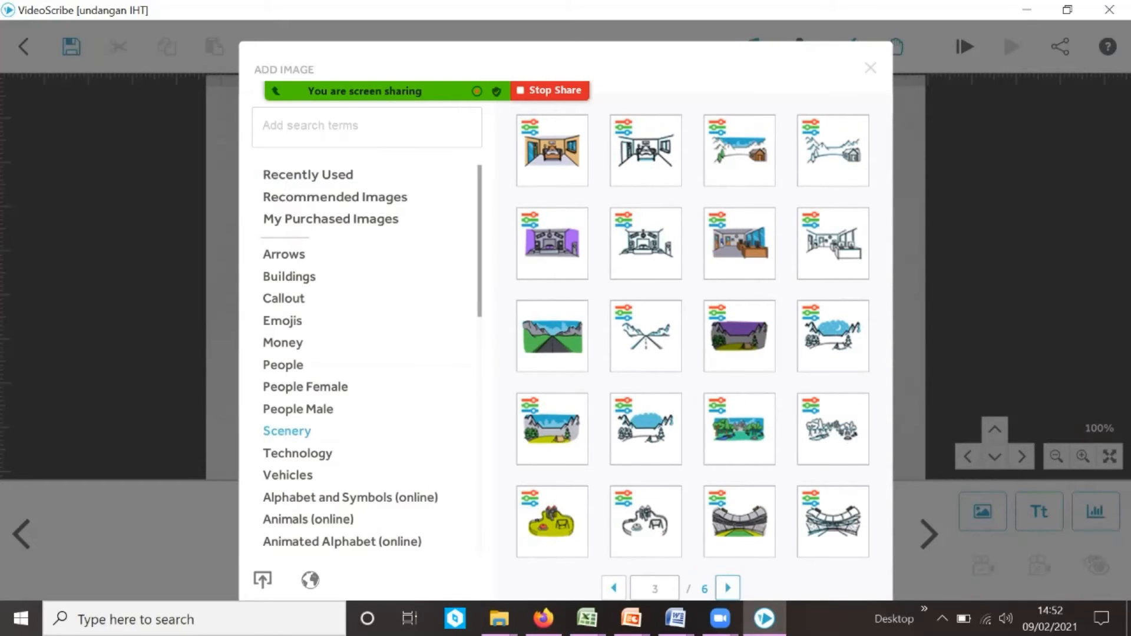
click(727, 588)
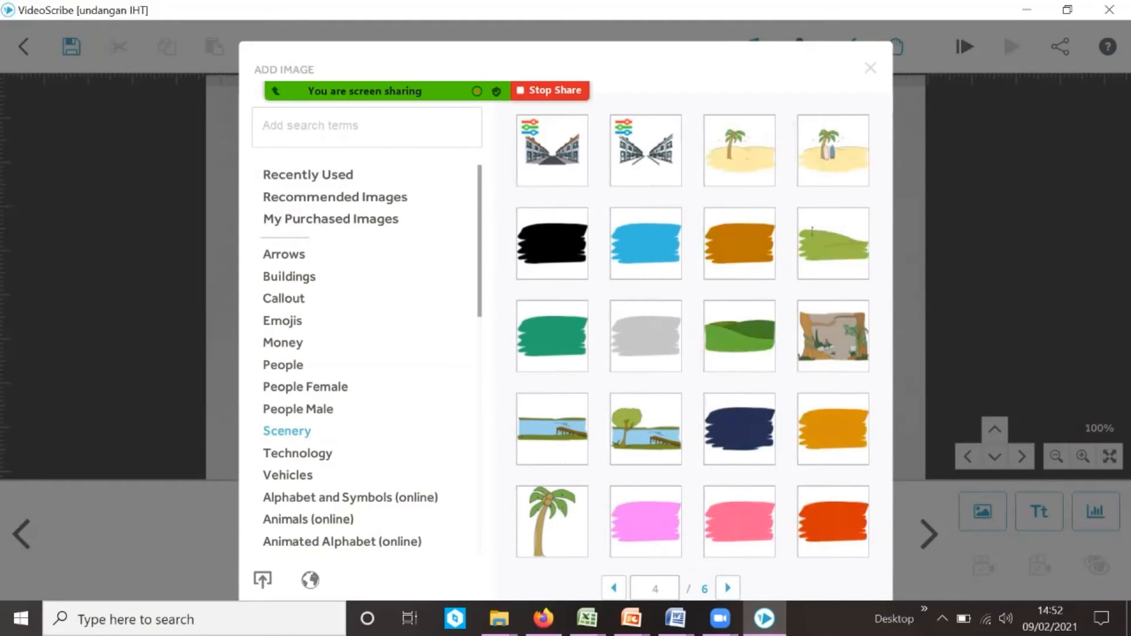
click(552, 150)
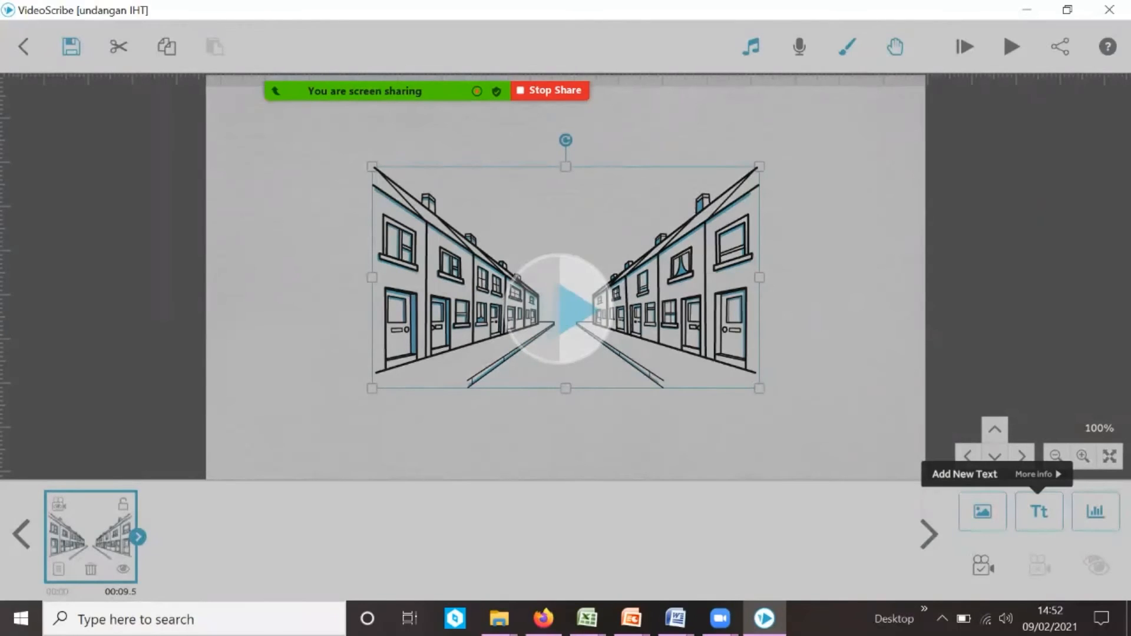
Start a new text element using Cute Font in bright red
click(1038, 512)
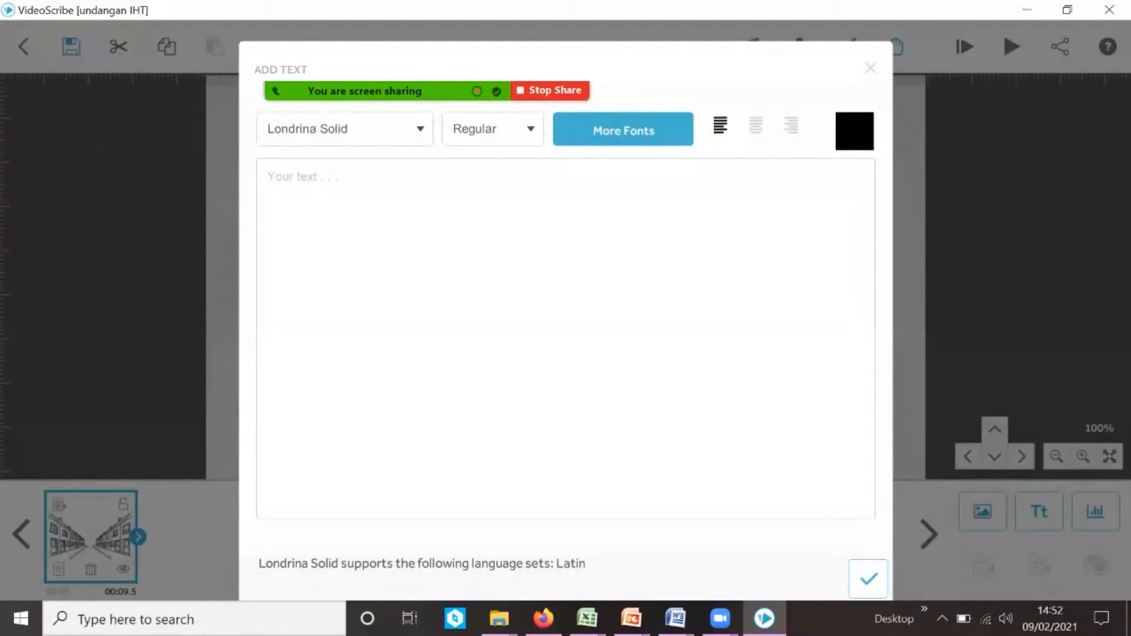
click(420, 129)
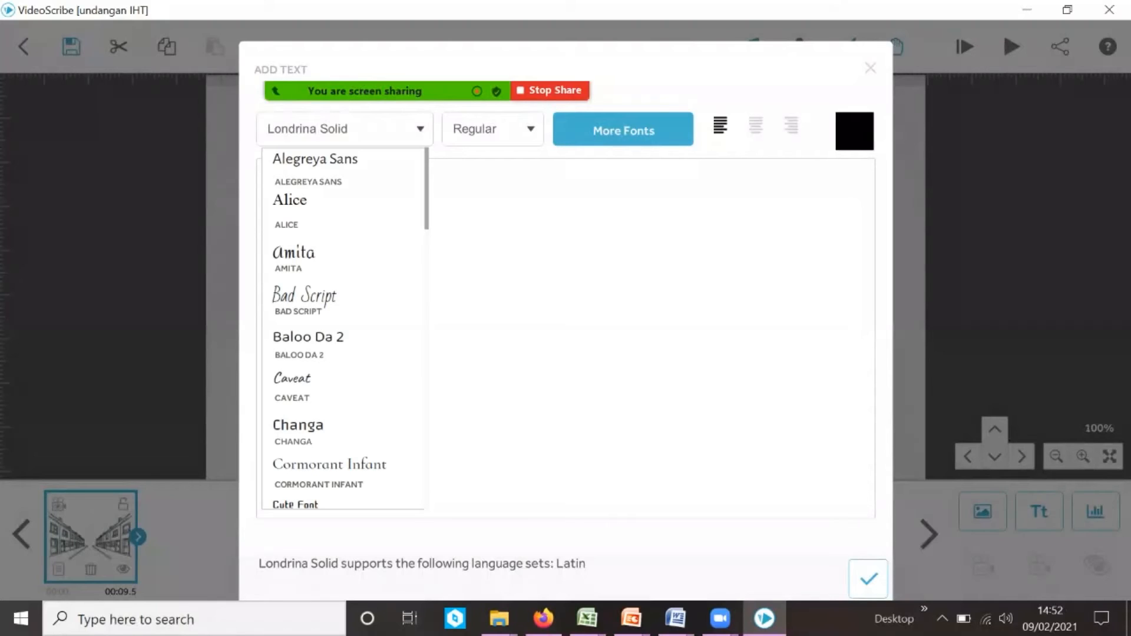
click(295, 504)
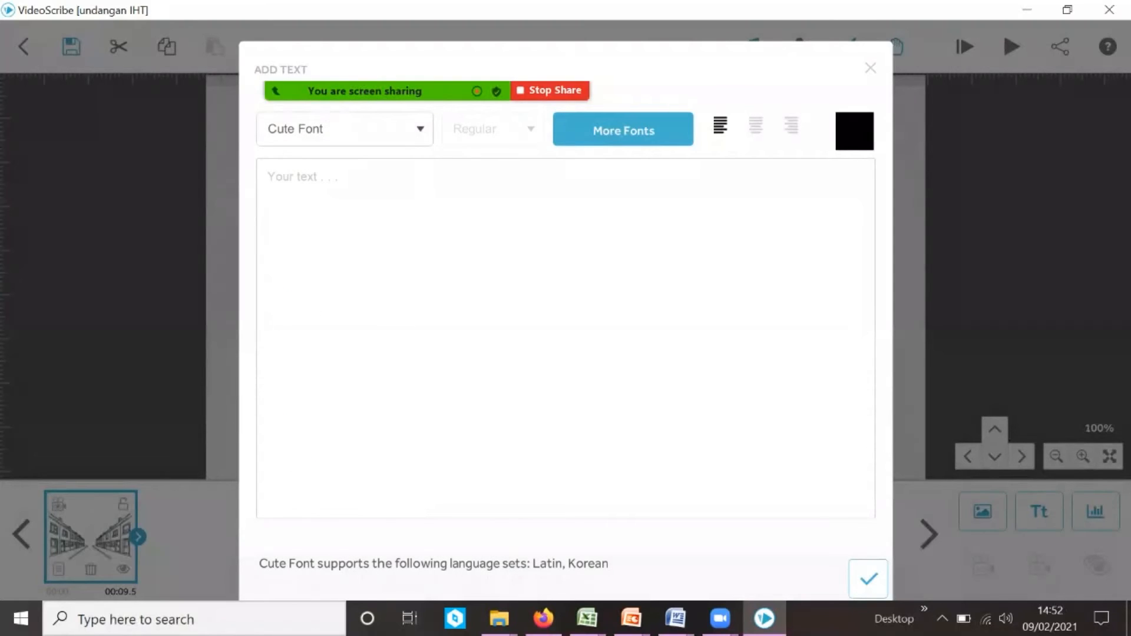
click(854, 130)
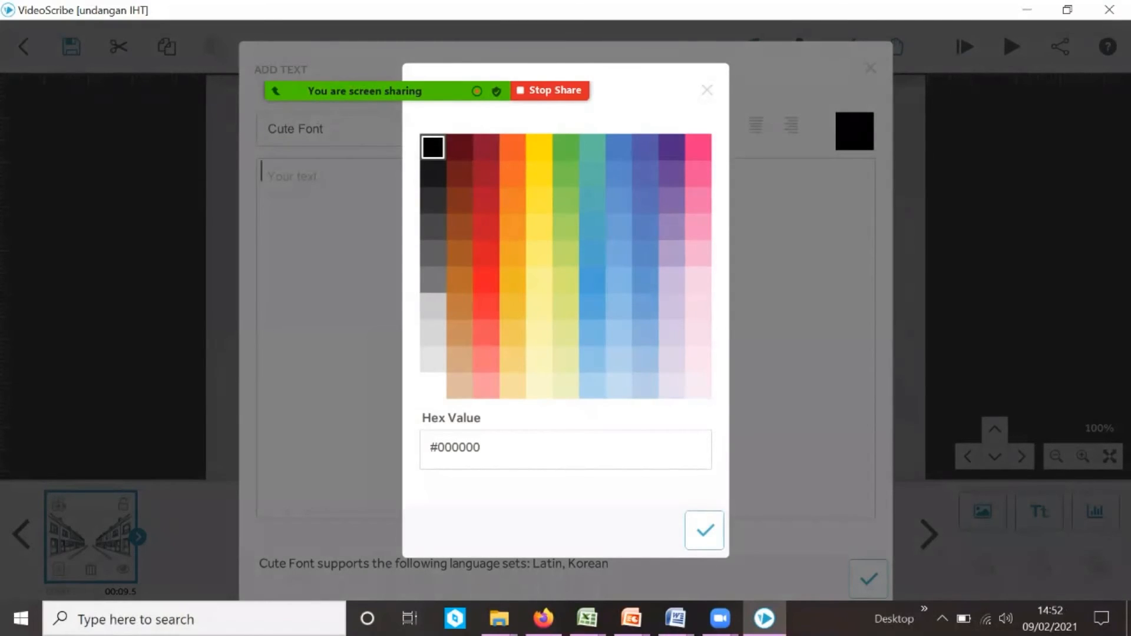
click(486, 279)
click(704, 530)
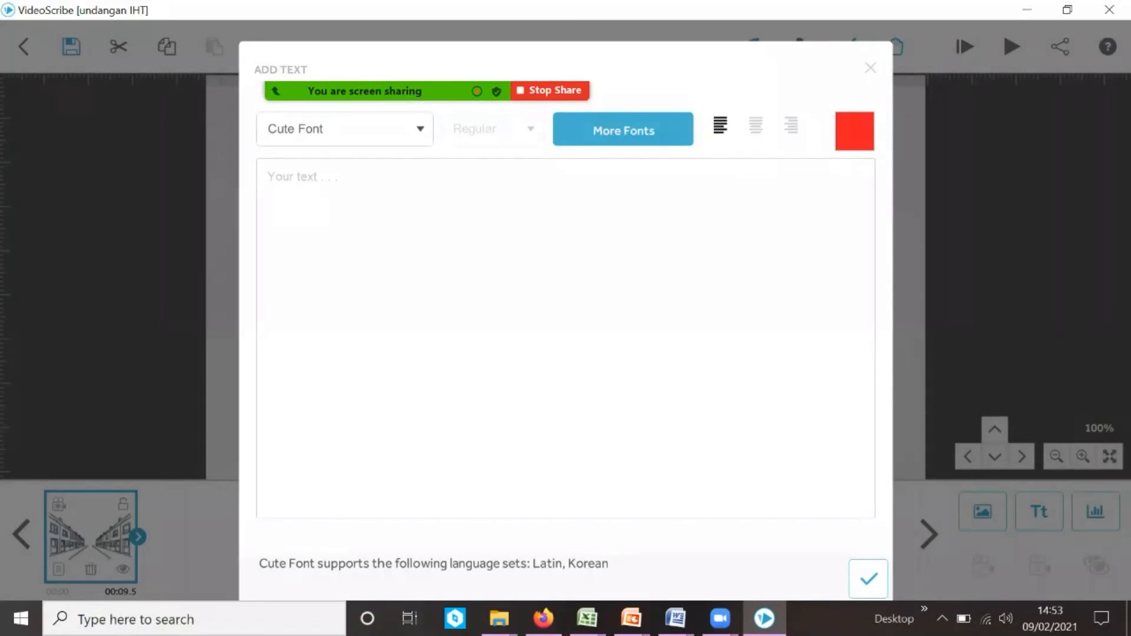
Add the text "IHT" with centre alignment and place it in the canvas's upper-left area, beside the street image
text(IHT)
click(755, 125)
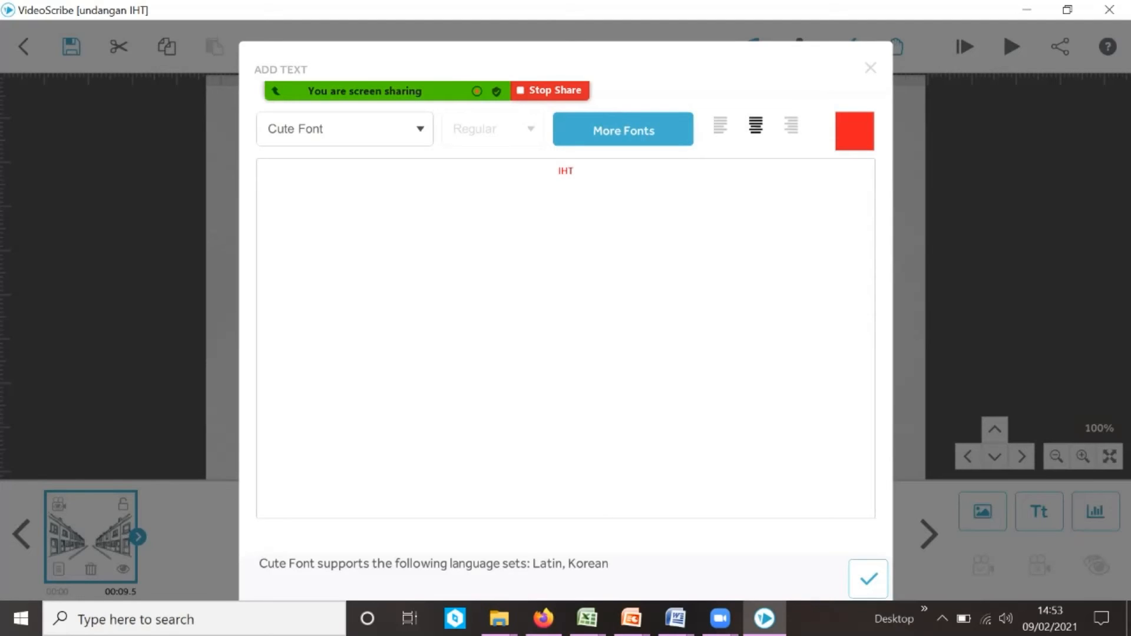
click(868, 579)
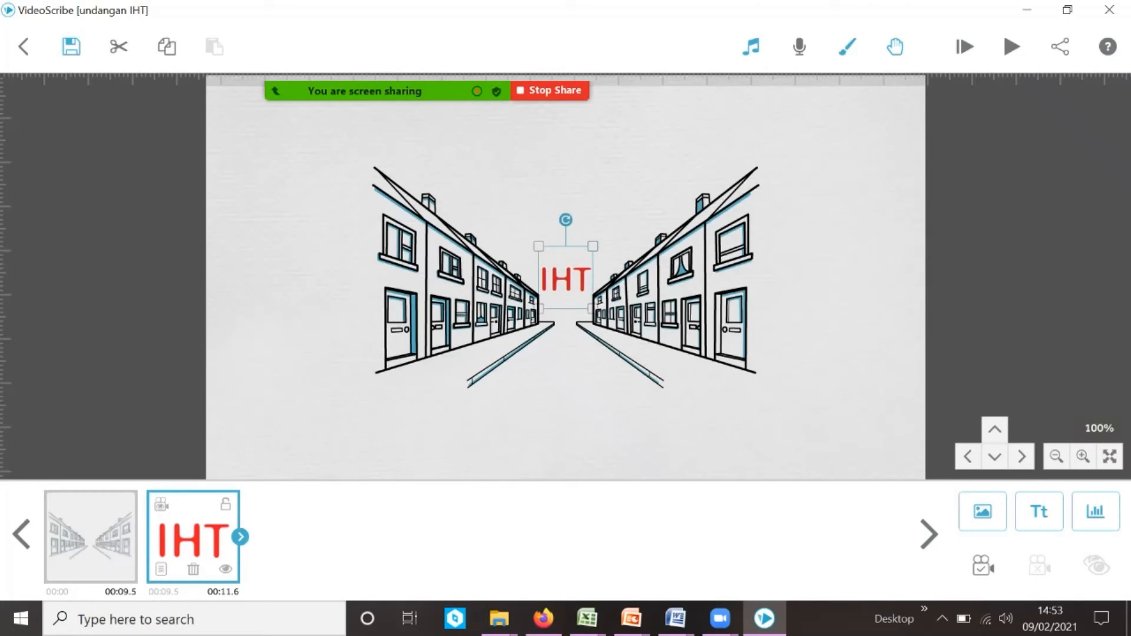
drag(566, 276, 550, 142)
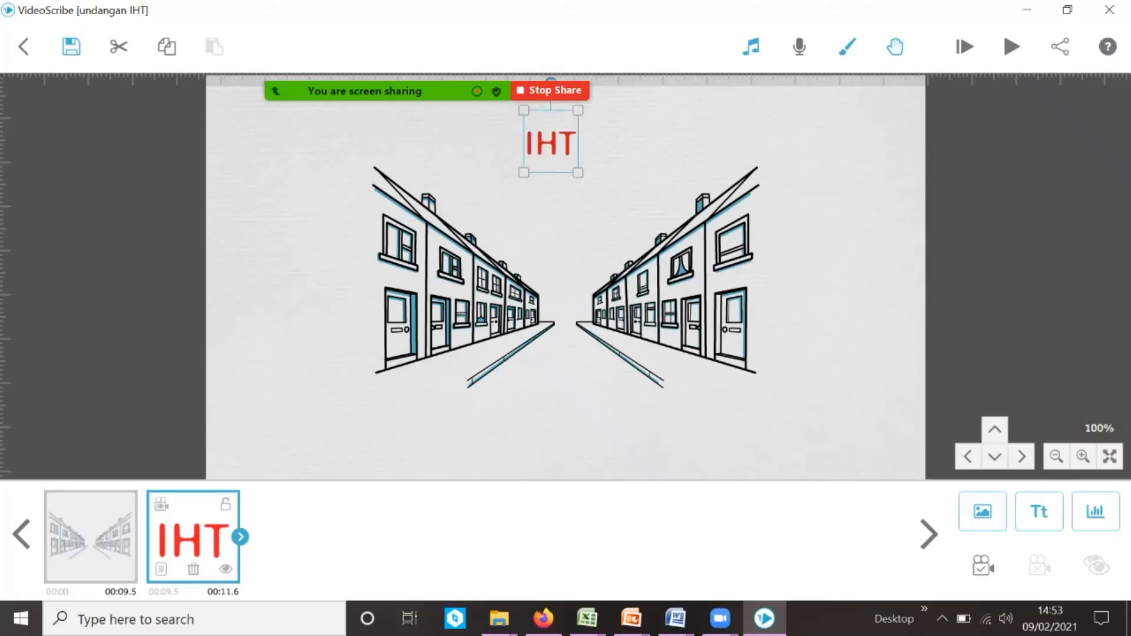
drag(551, 142, 264, 188)
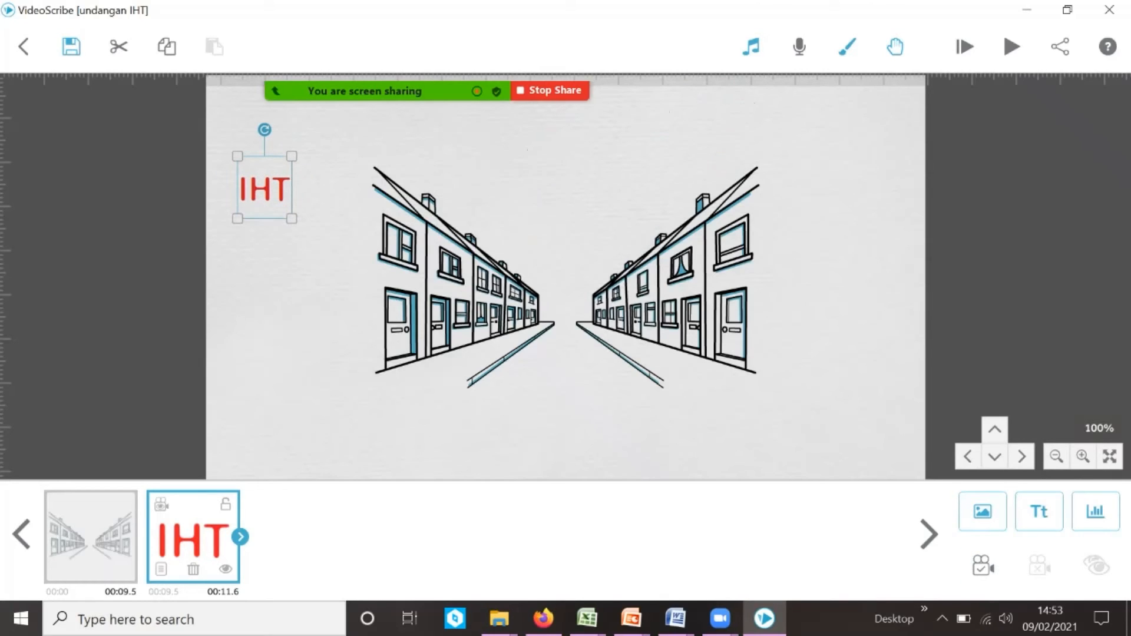
Start a new text element in the Alice font with the text "SMAN 18 Bekasi"
click(1038, 511)
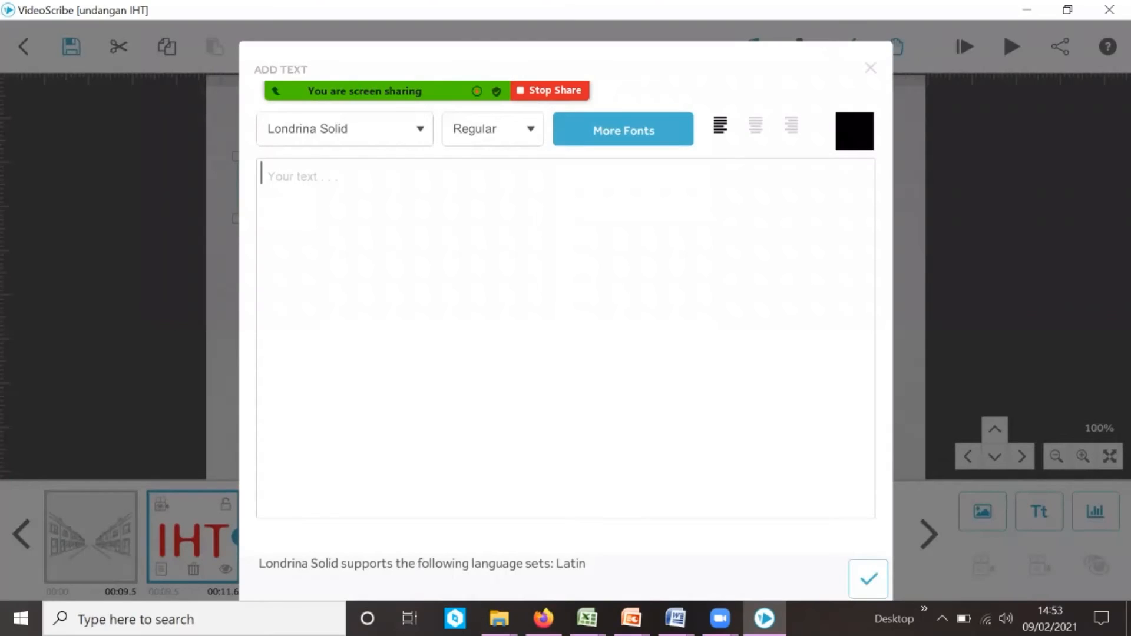
click(420, 129)
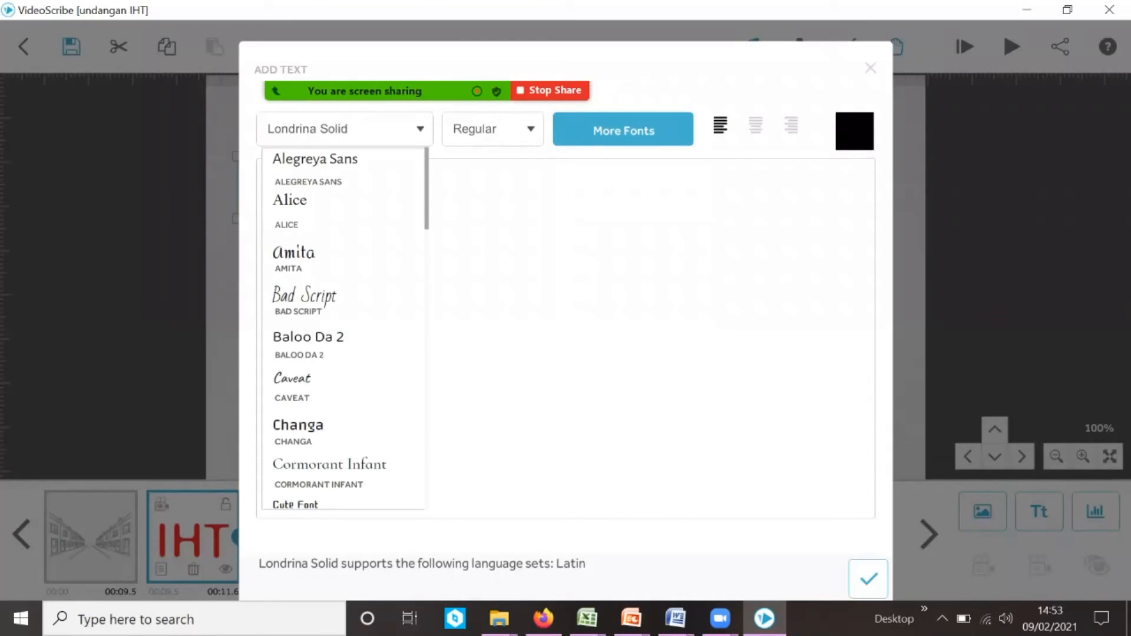
click(289, 200)
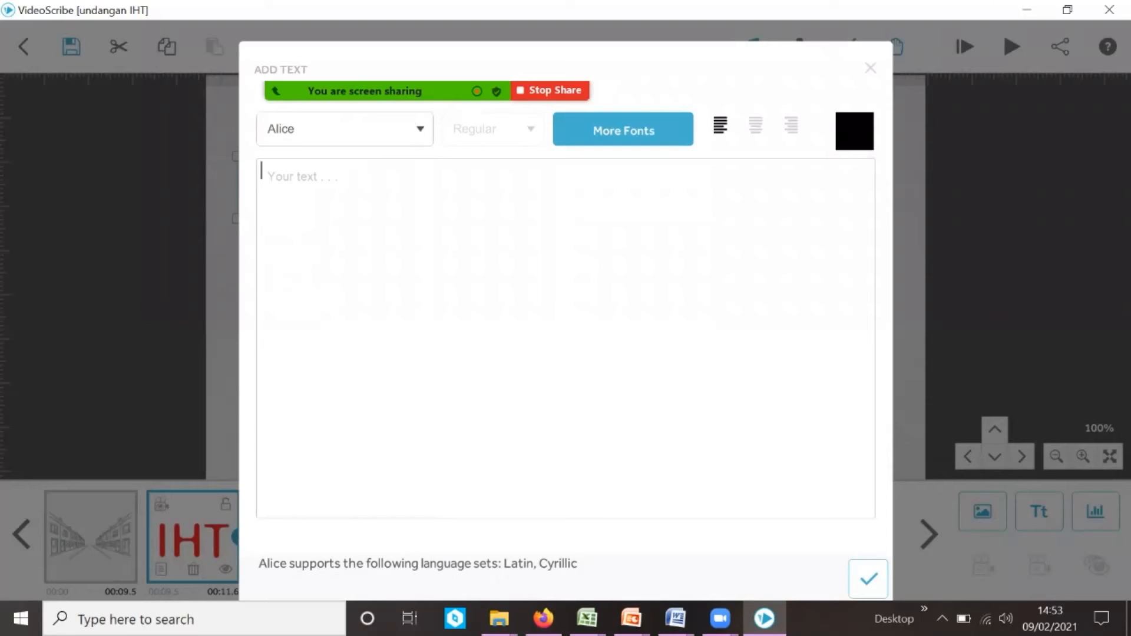
text(SMAN !*)
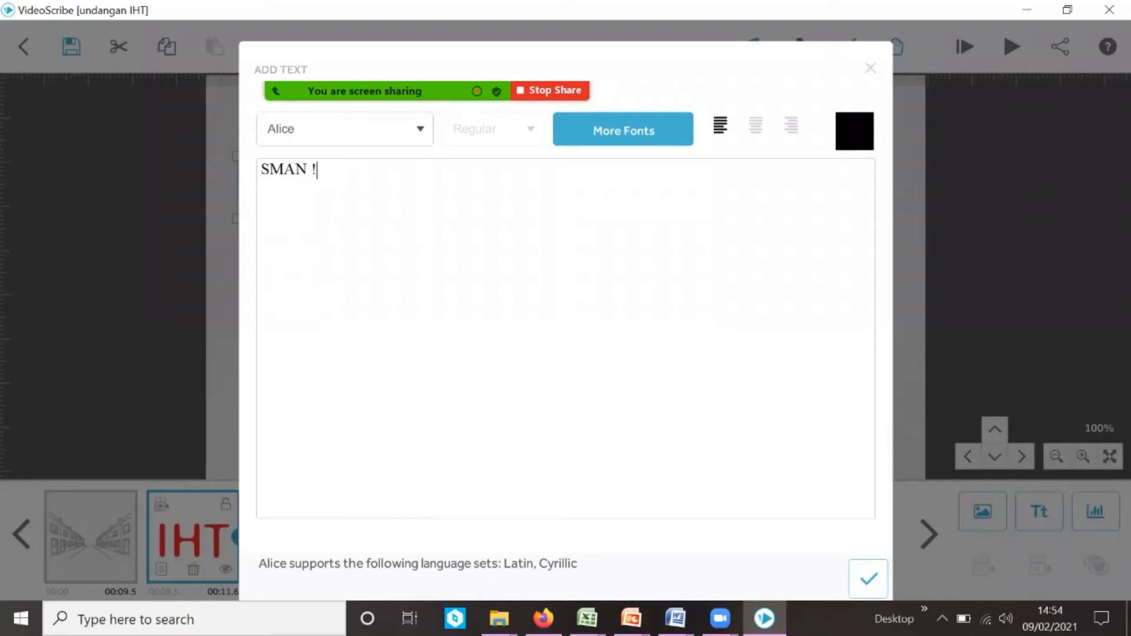
key(BackSpace)
key(BackSpace)
key(BackSpace)
key(BackSpace)
text(18 B)
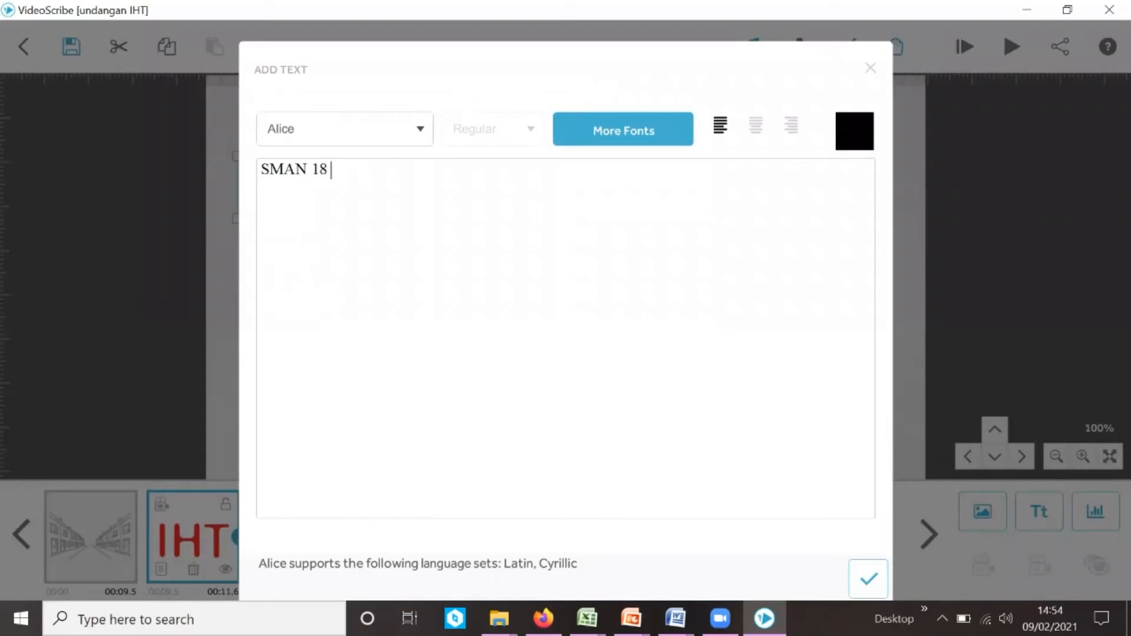
text(kasi)
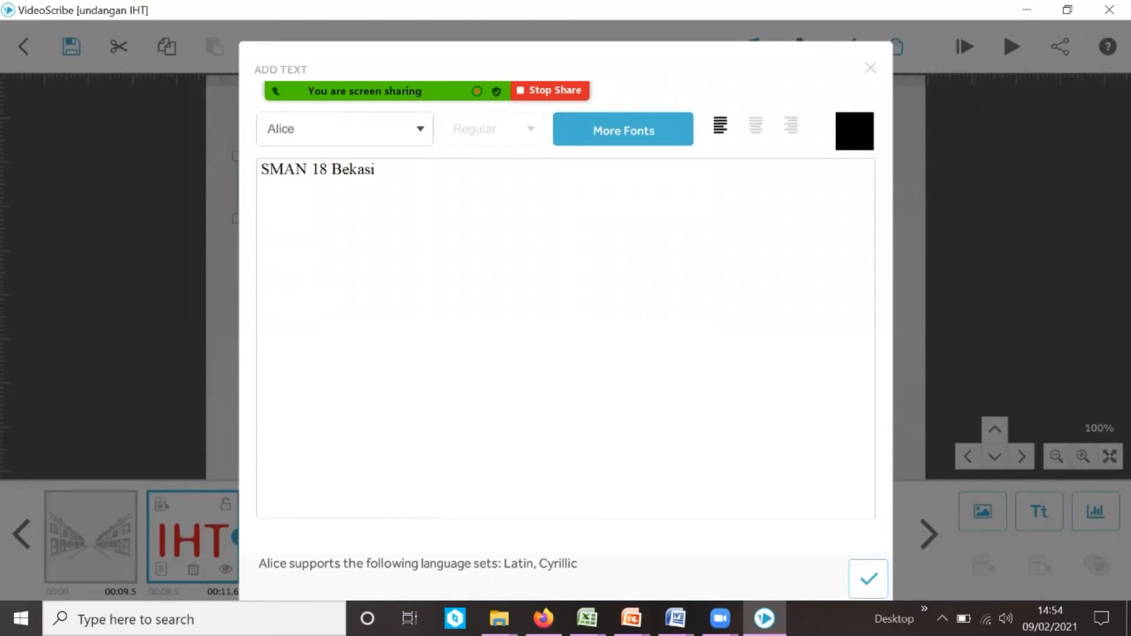
Colour the "SMAN 18 Bekasi" text dark purple #4f2b83 and add it to the canvas
click(854, 131)
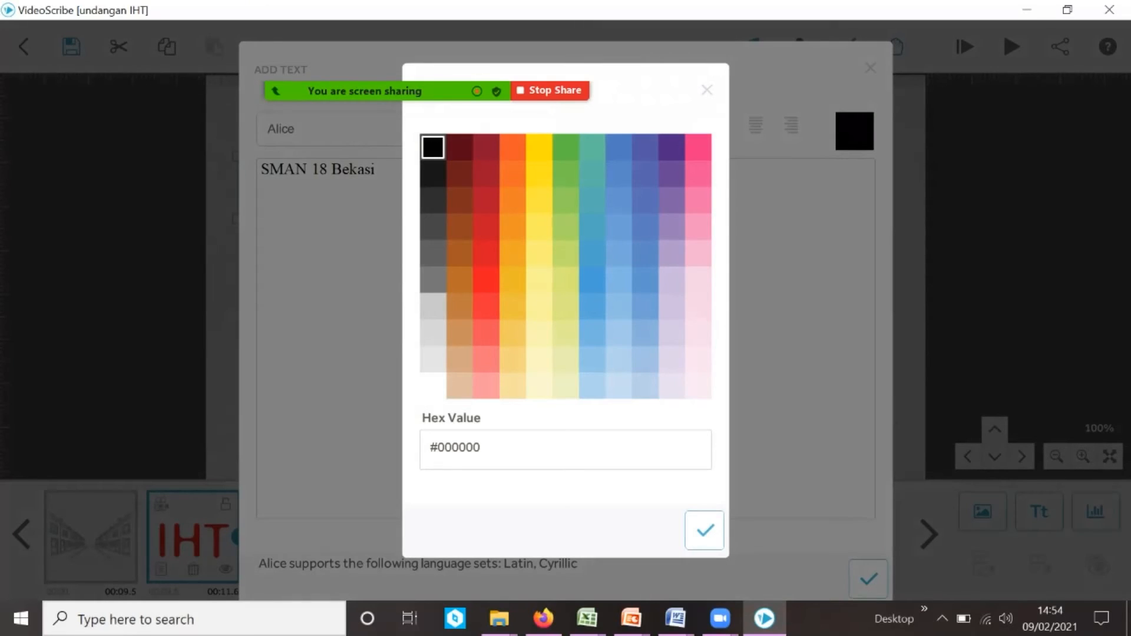
click(671, 147)
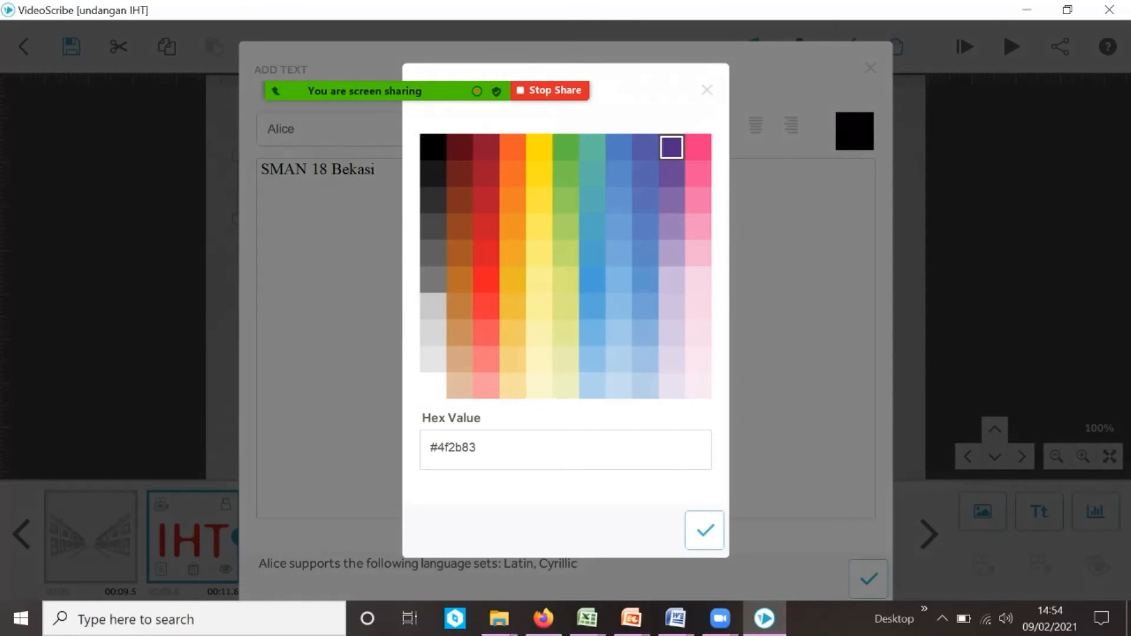
click(704, 530)
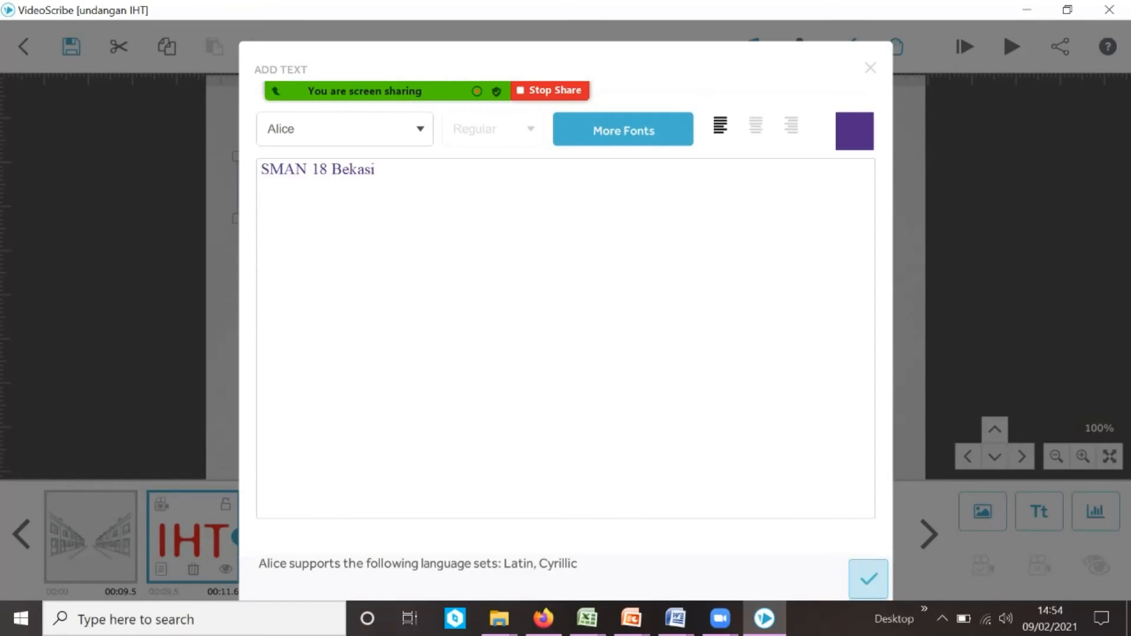
click(868, 578)
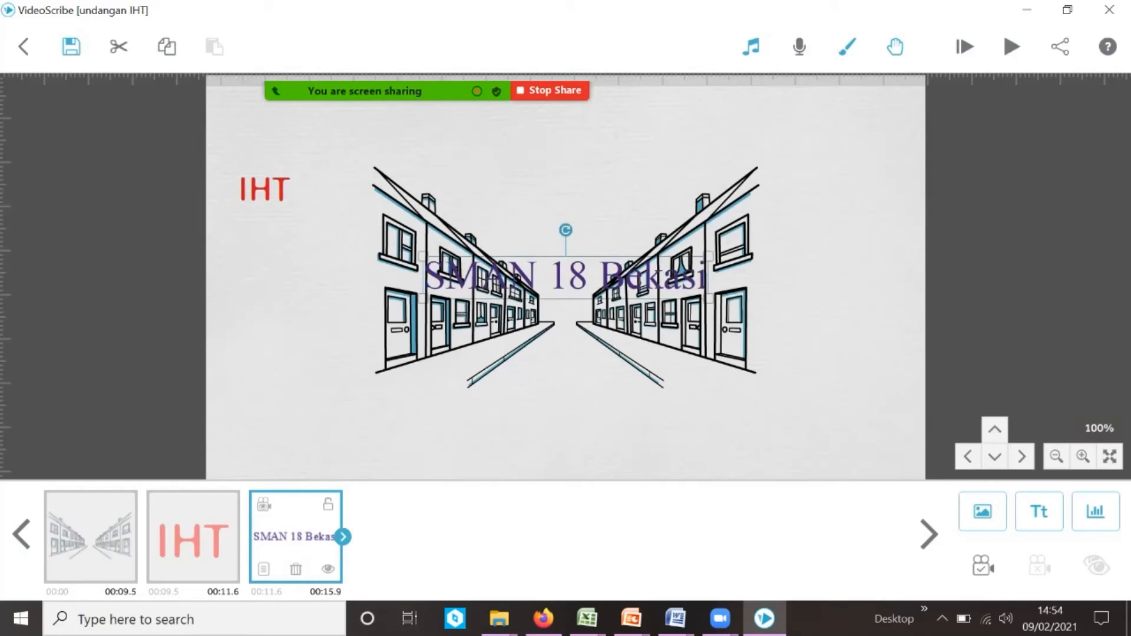
Move the "SMAN 18 Bekasi" text above the street image and place the "IHT" text just before it as a heading
drag(565, 278, 534, 141)
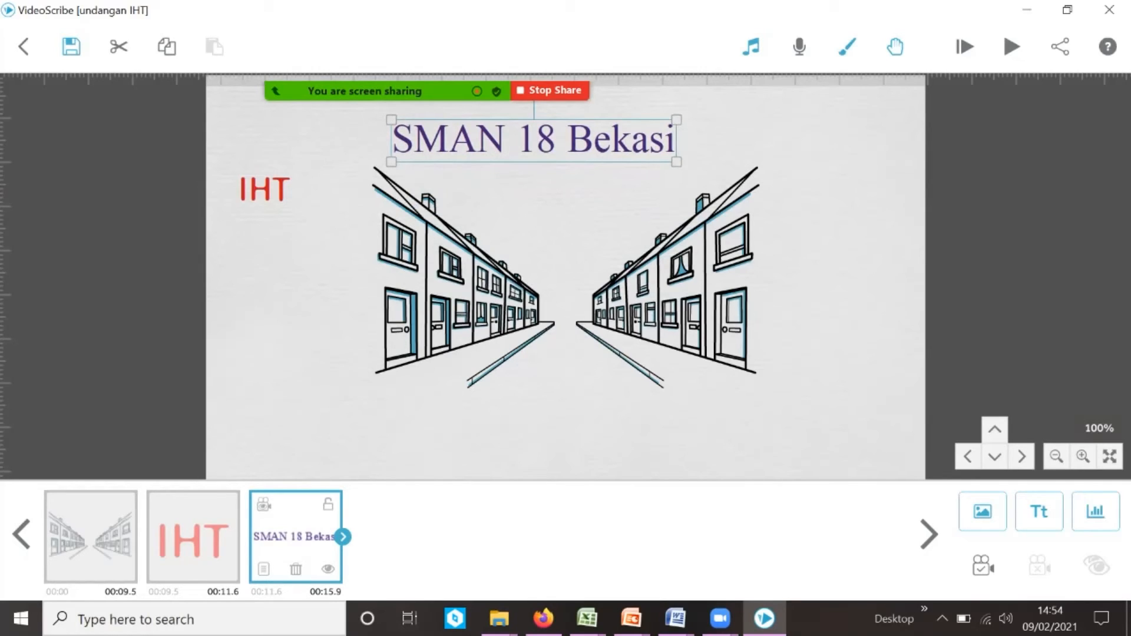
click(264, 189)
drag(264, 189, 342, 133)
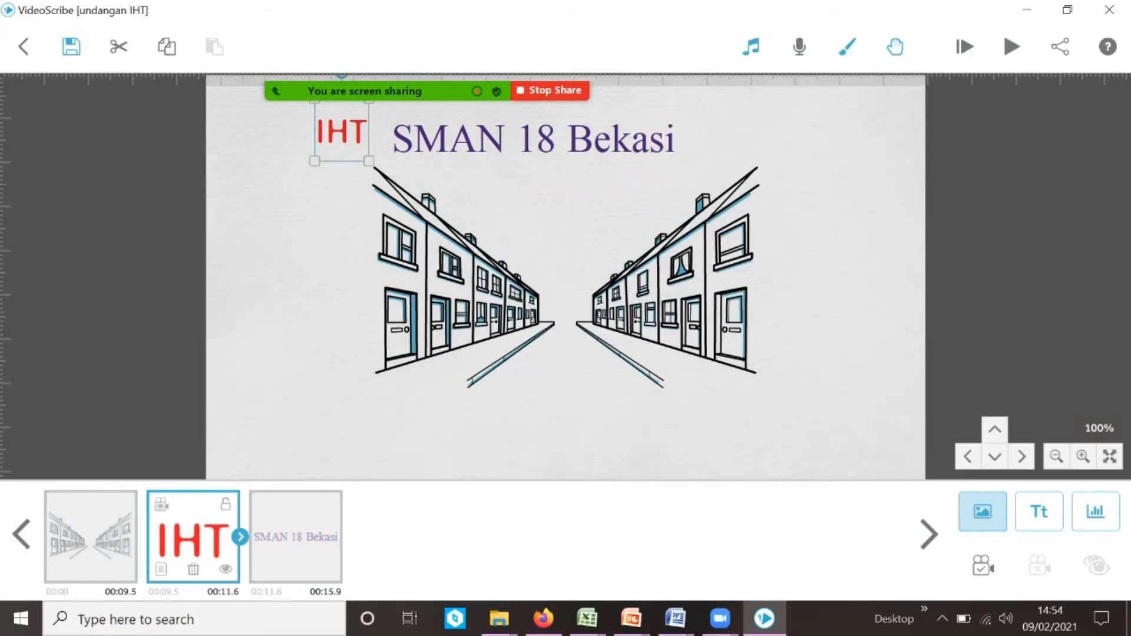
Add the photo of people working at a laptop and place it in the canvas's lower-left area, partly over the street image
click(983, 512)
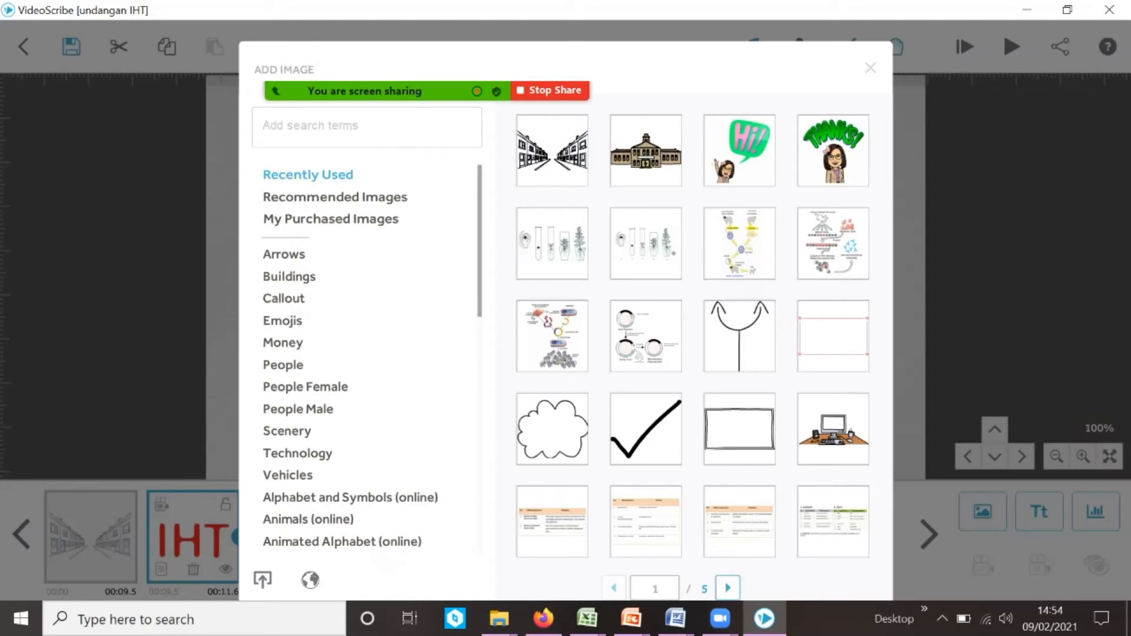
click(727, 588)
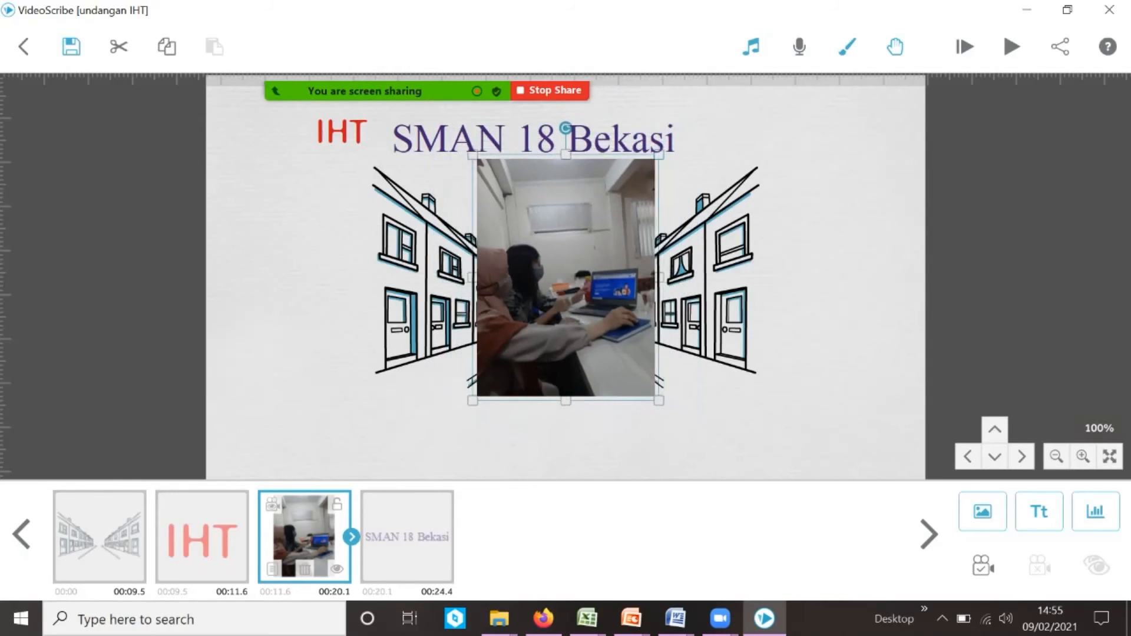
drag(565, 278, 303, 347)
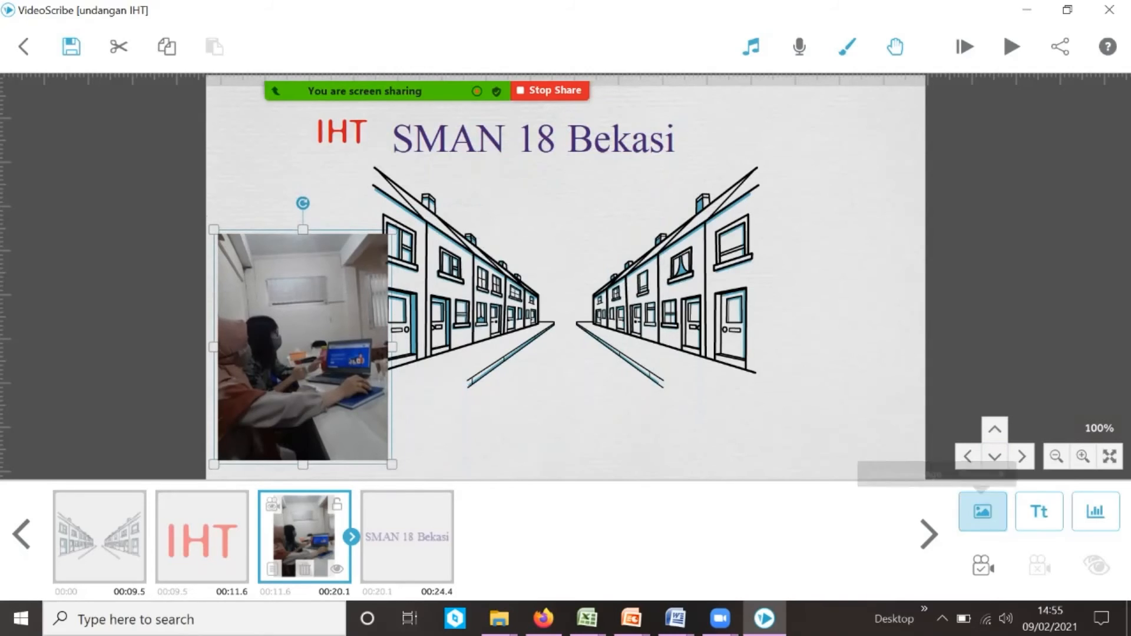
Start importing another image from the computer and look through the files in the Downloads folder
click(981, 511)
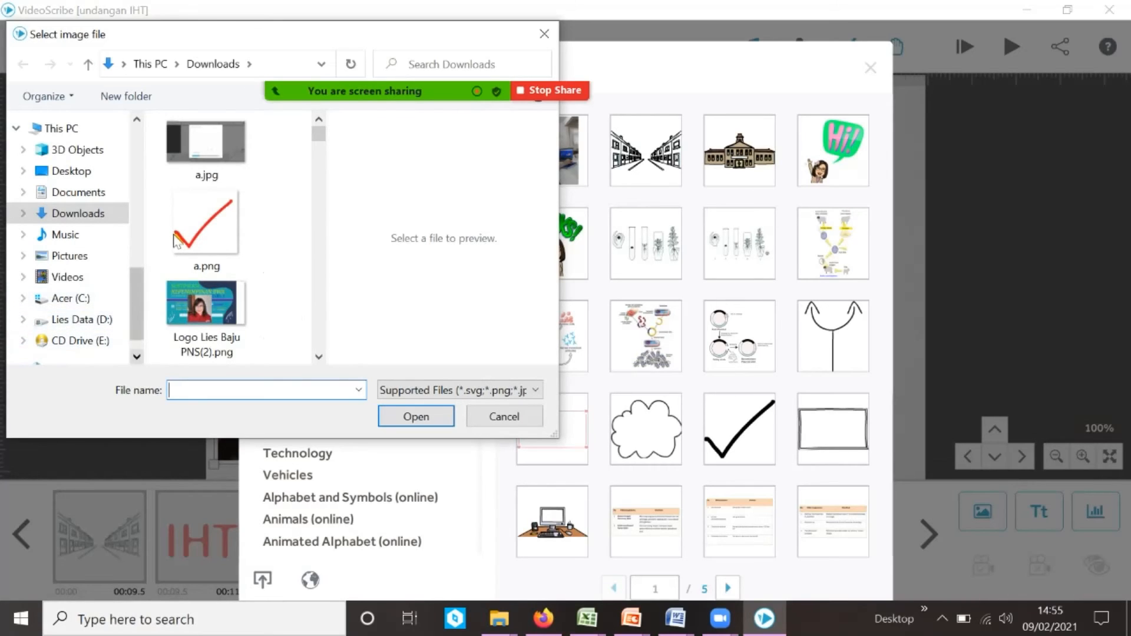
click(318, 356)
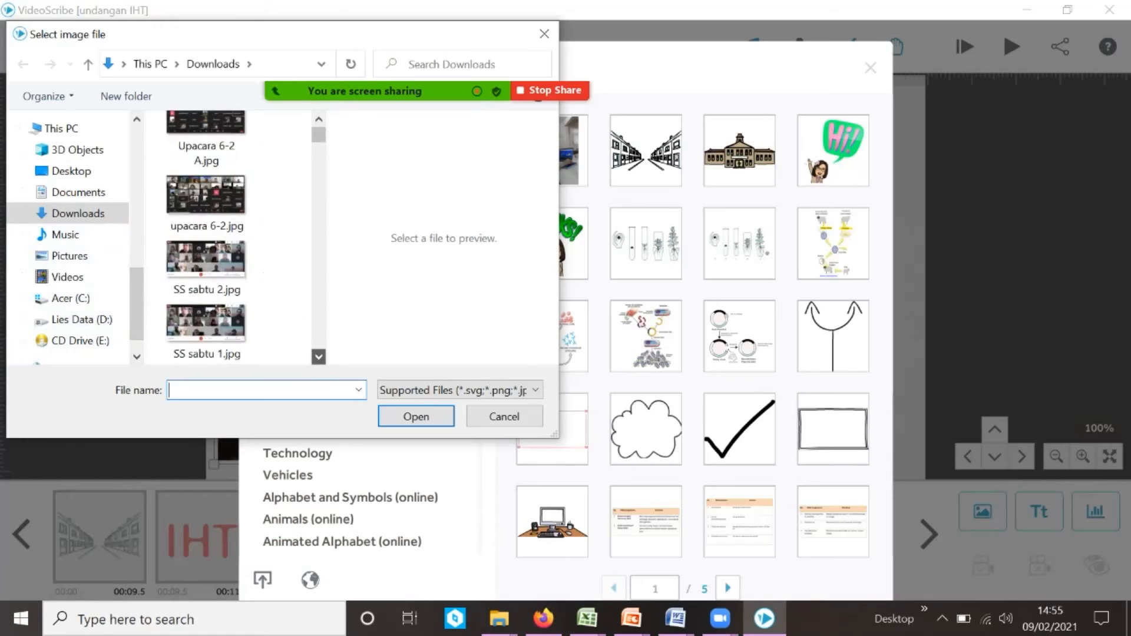
drag(319, 356, 319, 357)
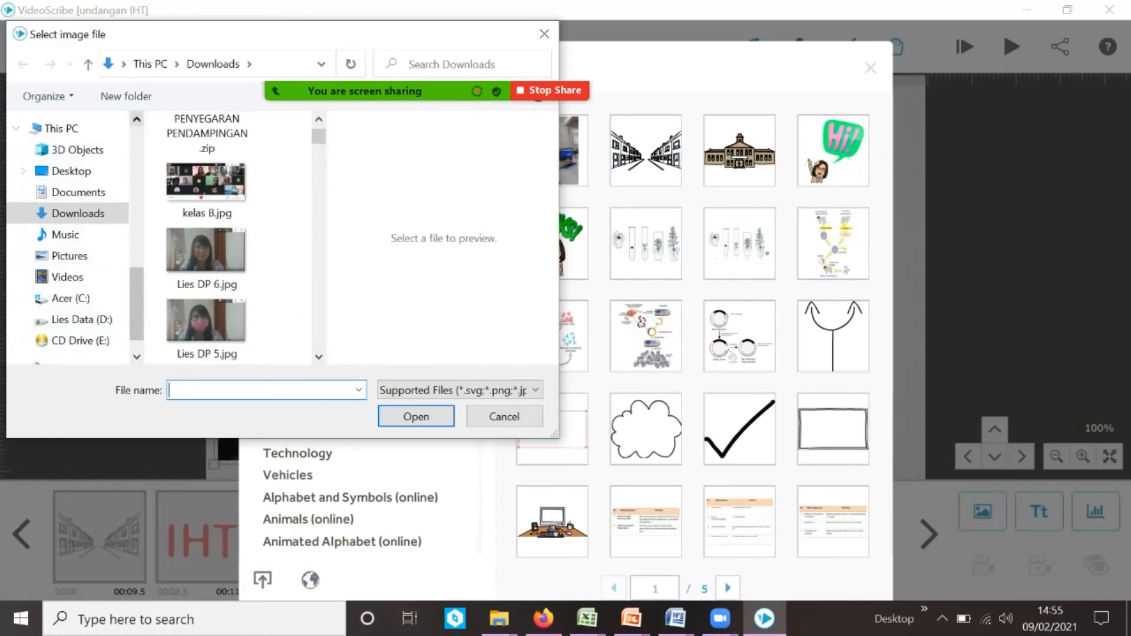
scroll(68, 236, up, 3)
scroll(68, 235, up, 2)
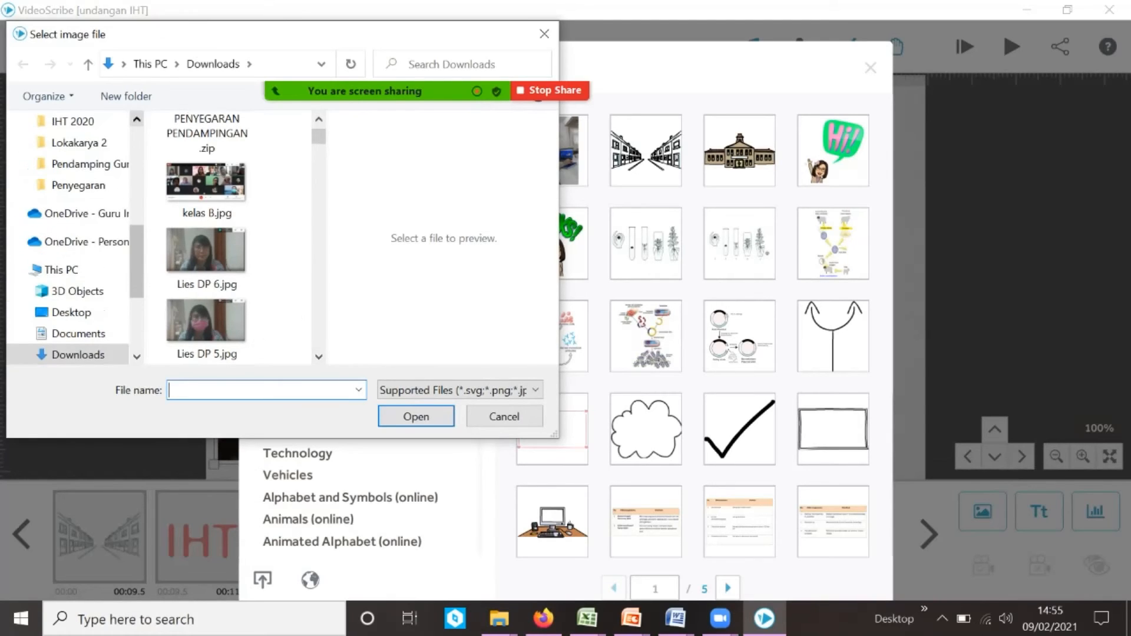
scroll(86, 236, up, 3)
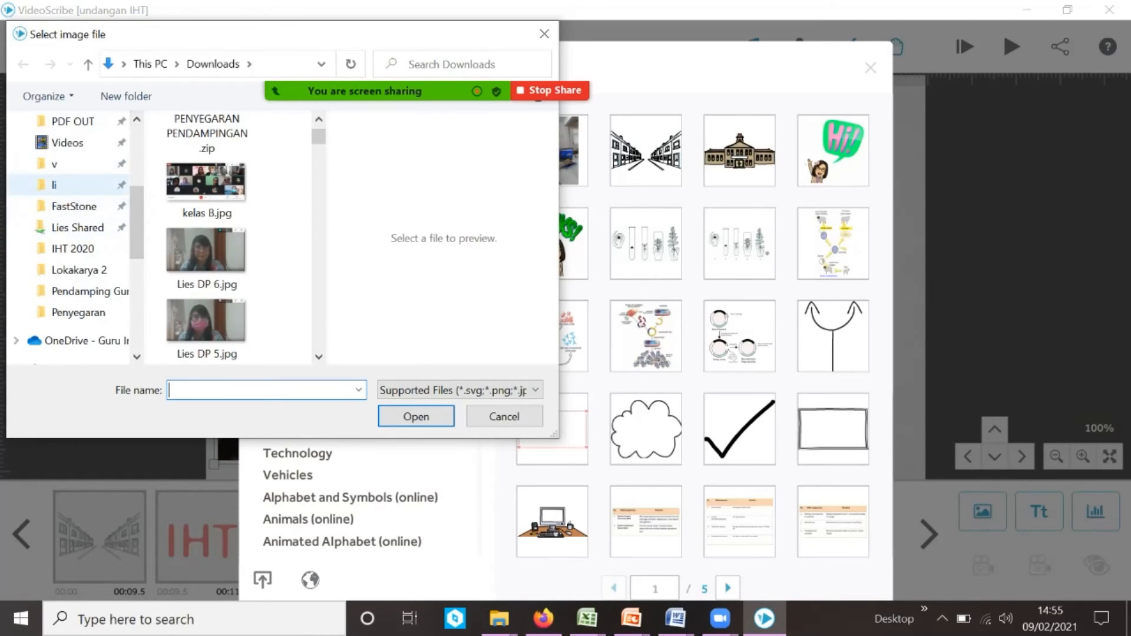
scroll(76, 236, up, 5)
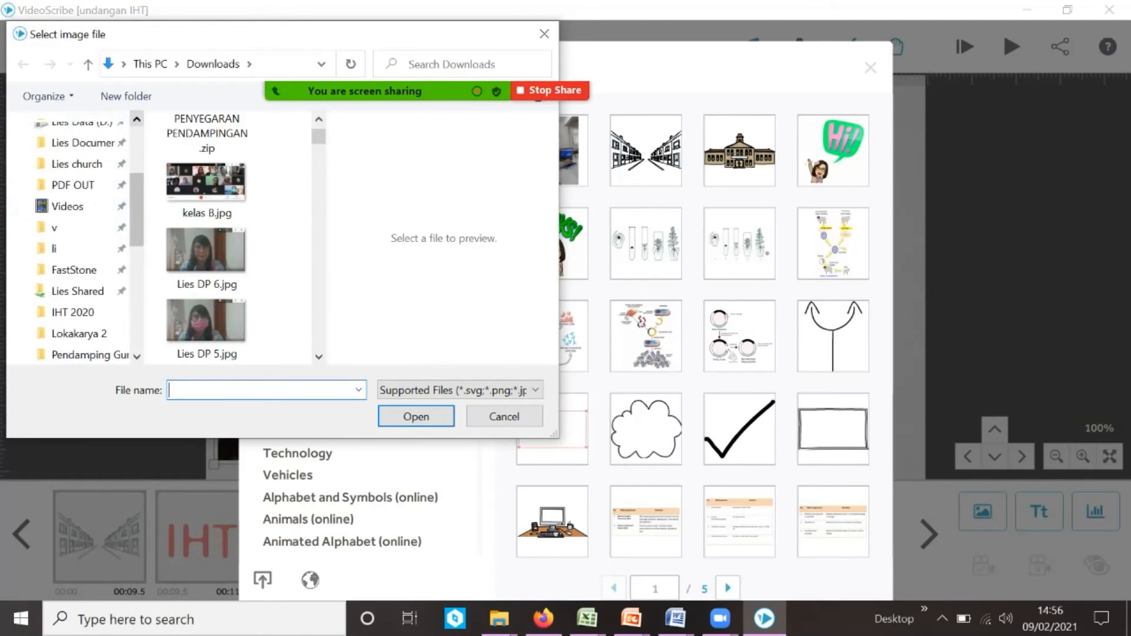
Open the Pictures folder and look through its files for a banner image to import
click(69, 122)
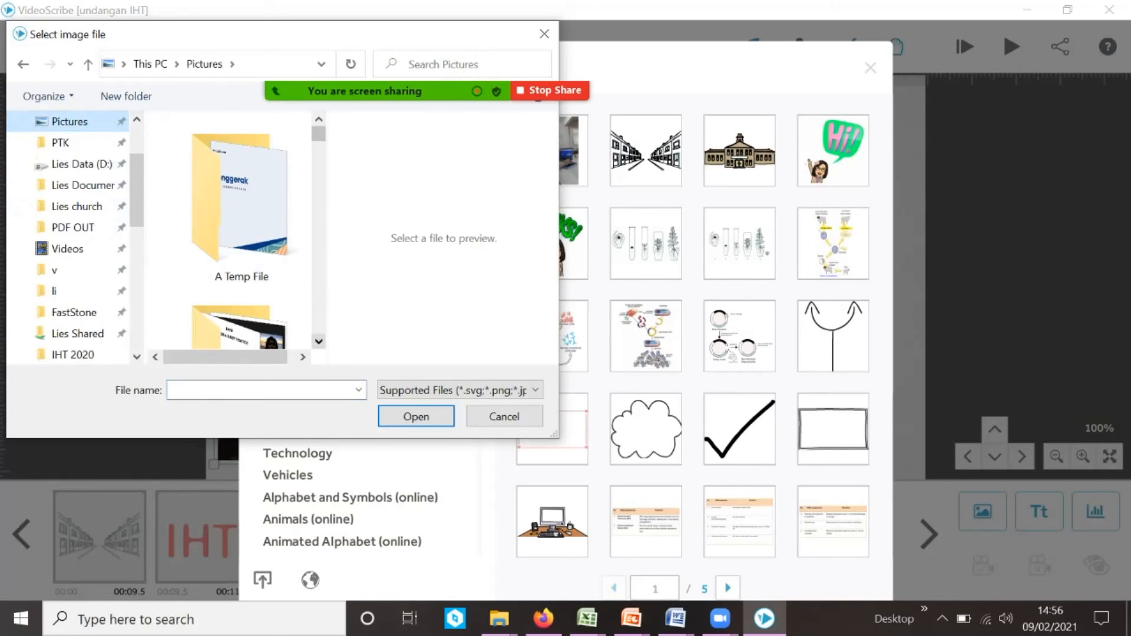
scroll(242, 230, down, 4)
scroll(242, 229, down, 5)
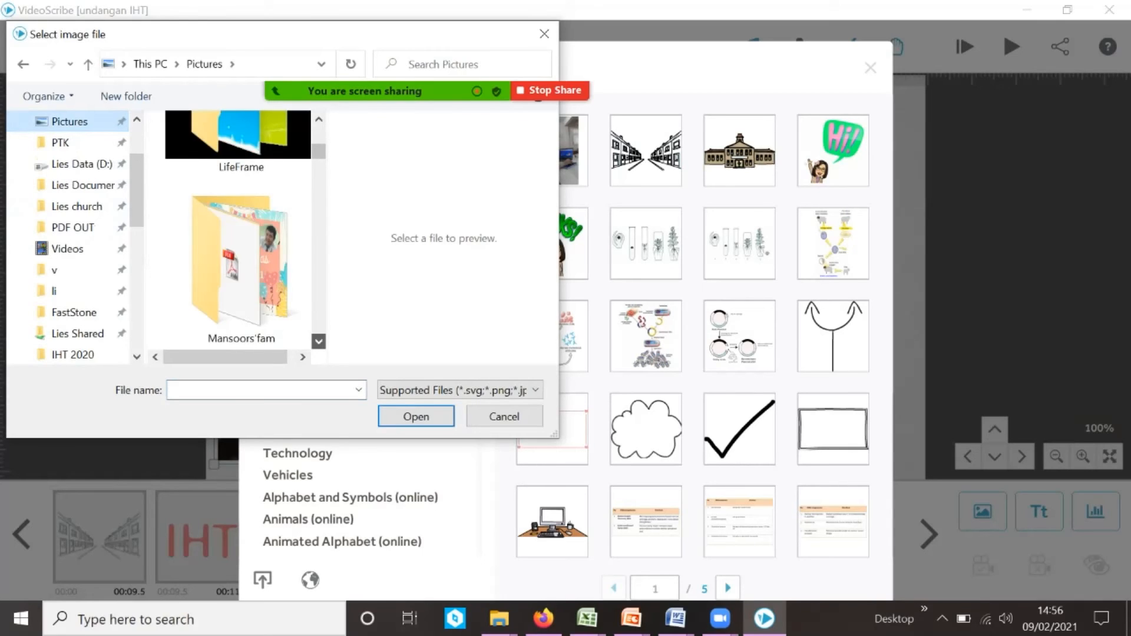
click(319, 341)
click(319, 341)
click(319, 341)
click(318, 341)
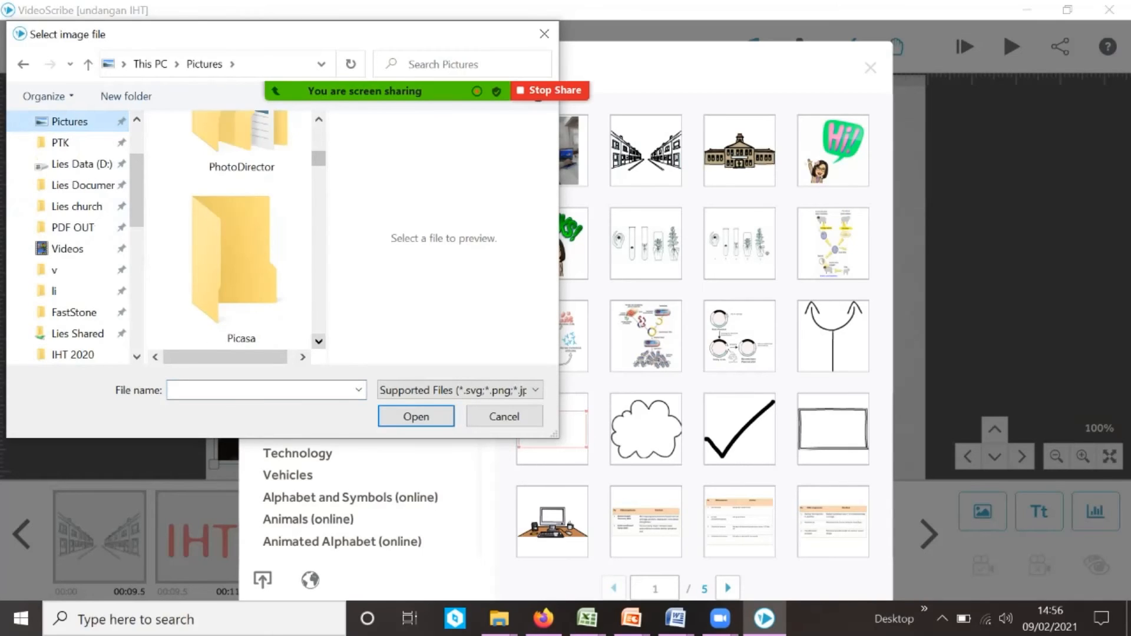
click(318, 341)
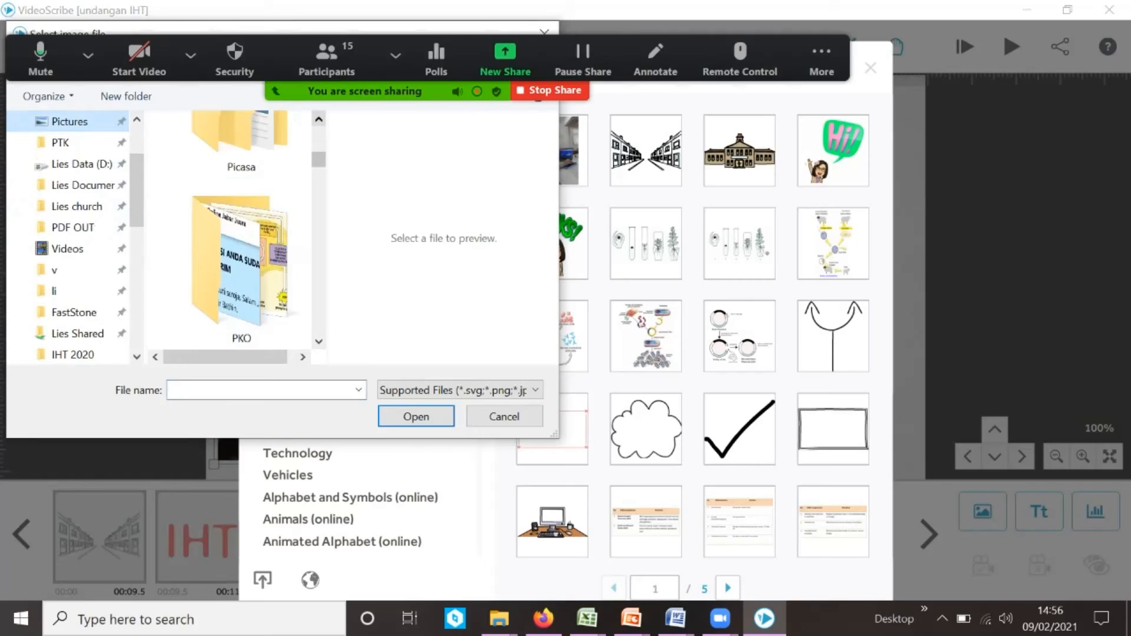
click(319, 119)
click(319, 119)
click(319, 118)
click(318, 119)
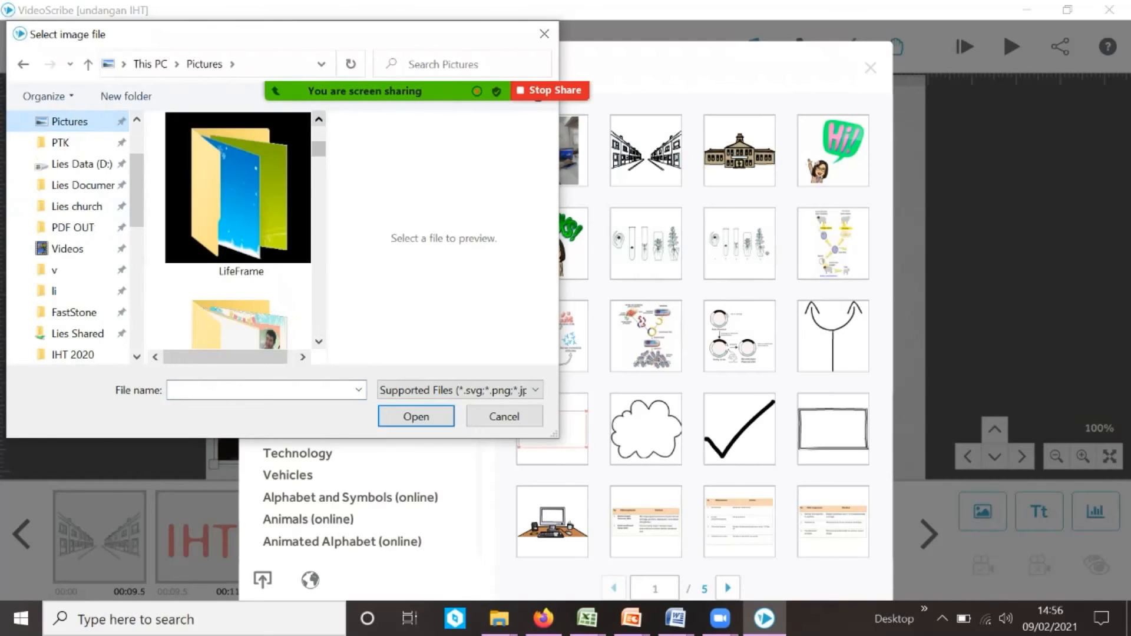
scroll(238, 230, down, 3)
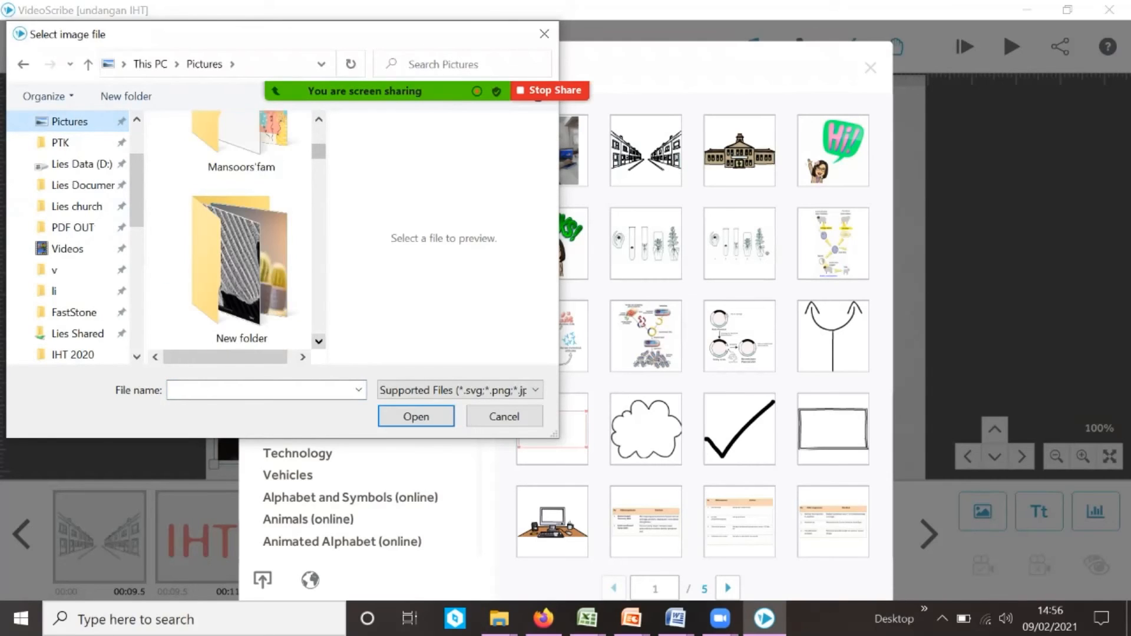
click(319, 341)
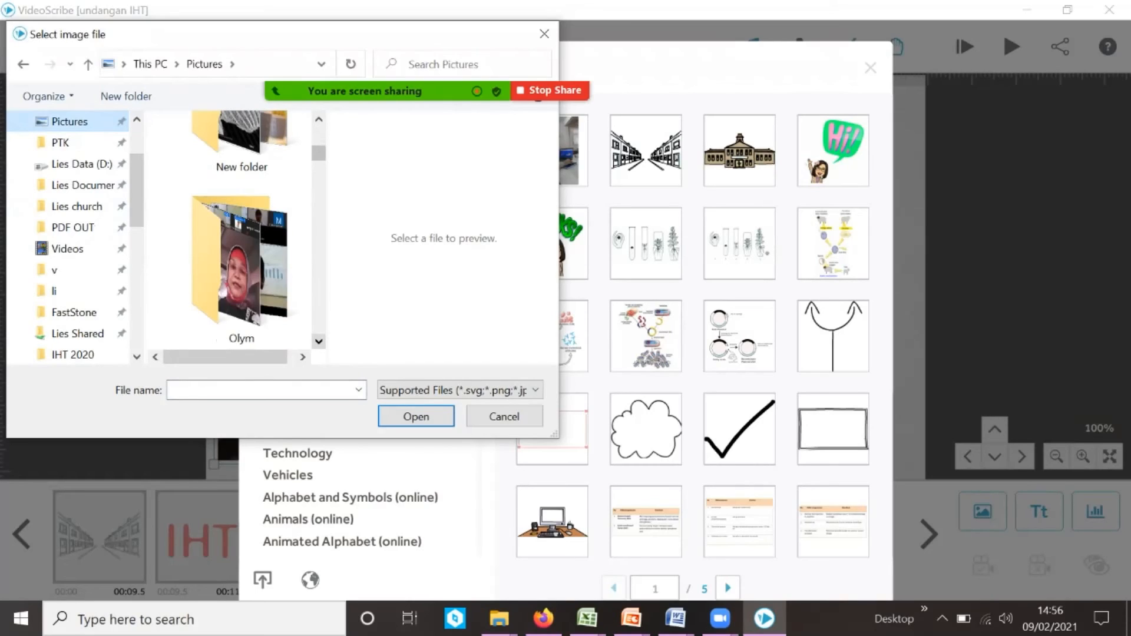
click(319, 341)
click(319, 341)
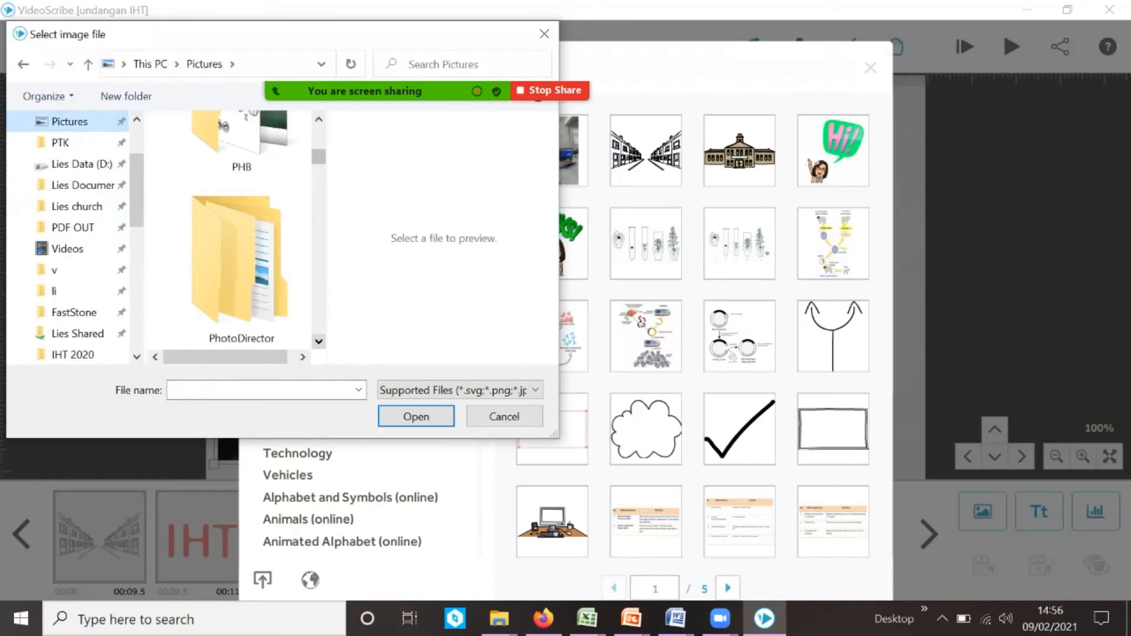
click(319, 341)
click(318, 341)
click(319, 341)
click(319, 341)
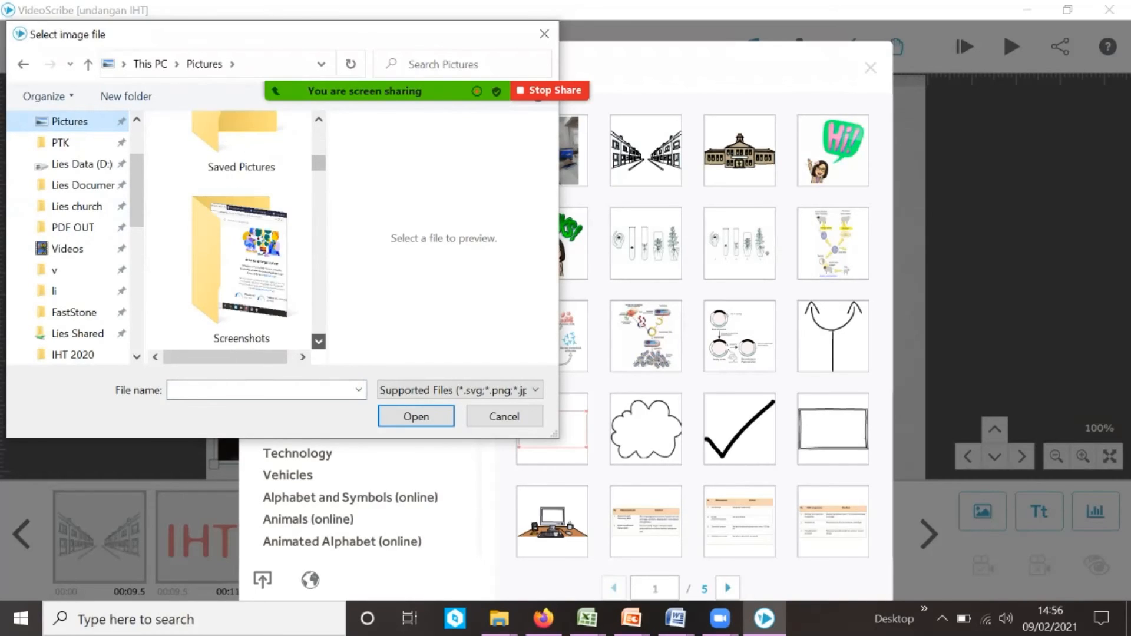
click(319, 341)
click(318, 341)
click(319, 341)
click(319, 341)
click(319, 341)
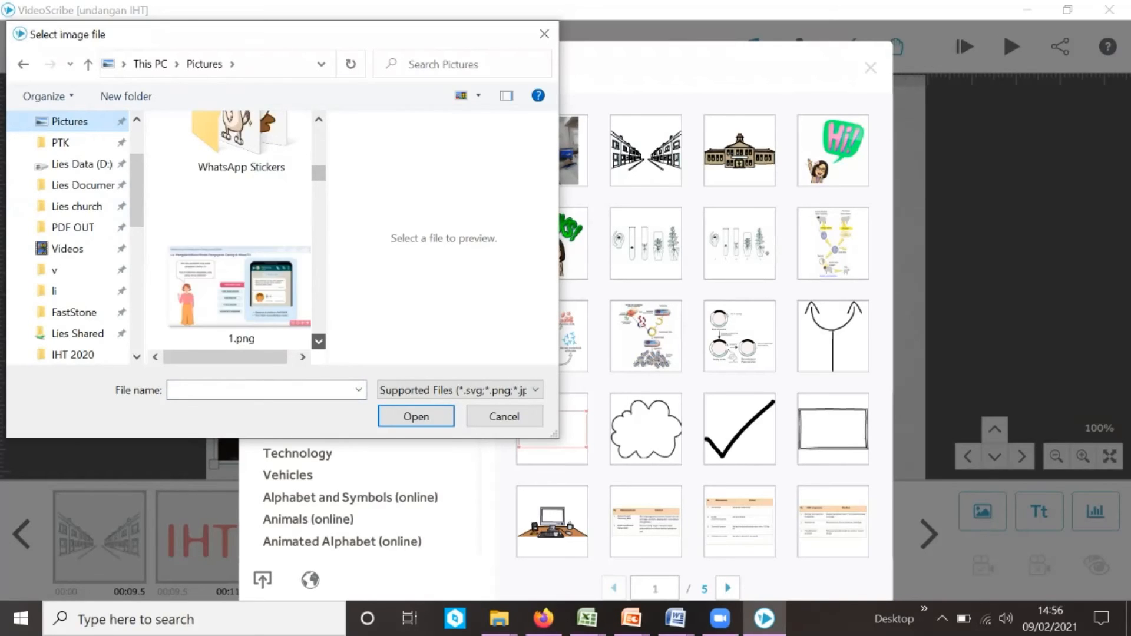
click(318, 341)
click(319, 341)
click(319, 341)
click(318, 341)
click(319, 341)
click(318, 341)
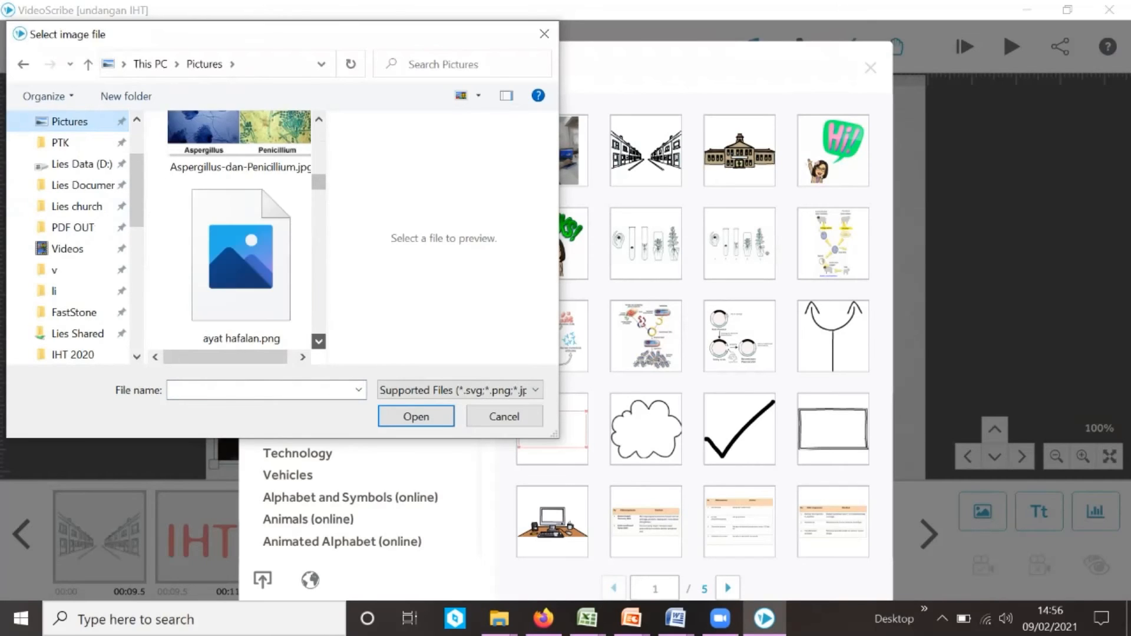
click(318, 341)
click(319, 341)
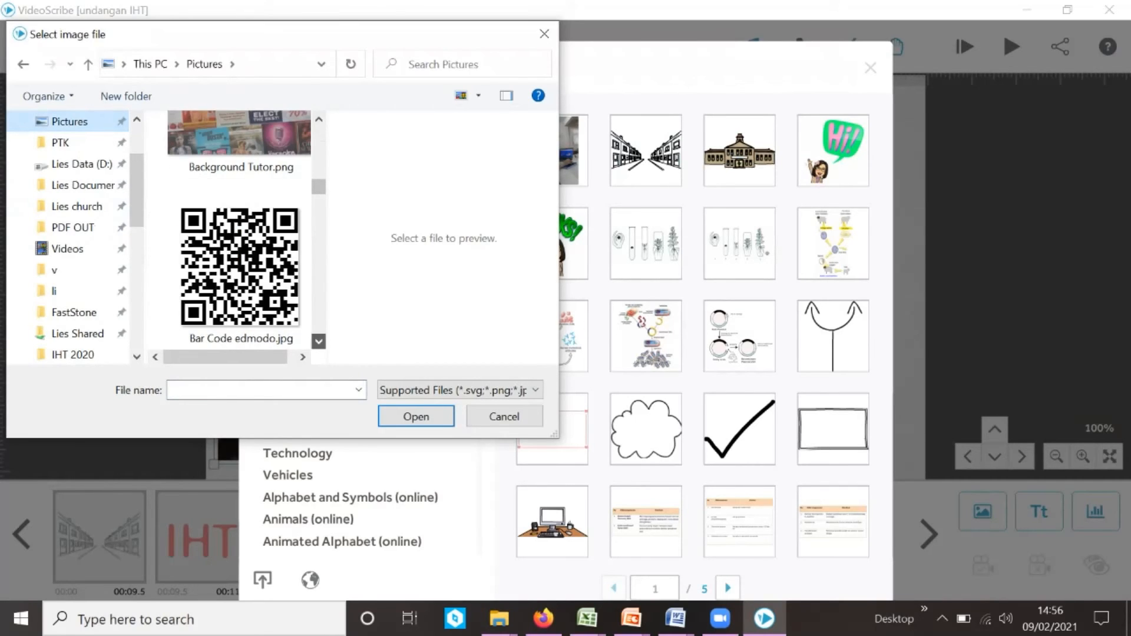
click(318, 340)
click(318, 341)
click(319, 341)
click(318, 341)
click(318, 341)
click(318, 341)
click(319, 341)
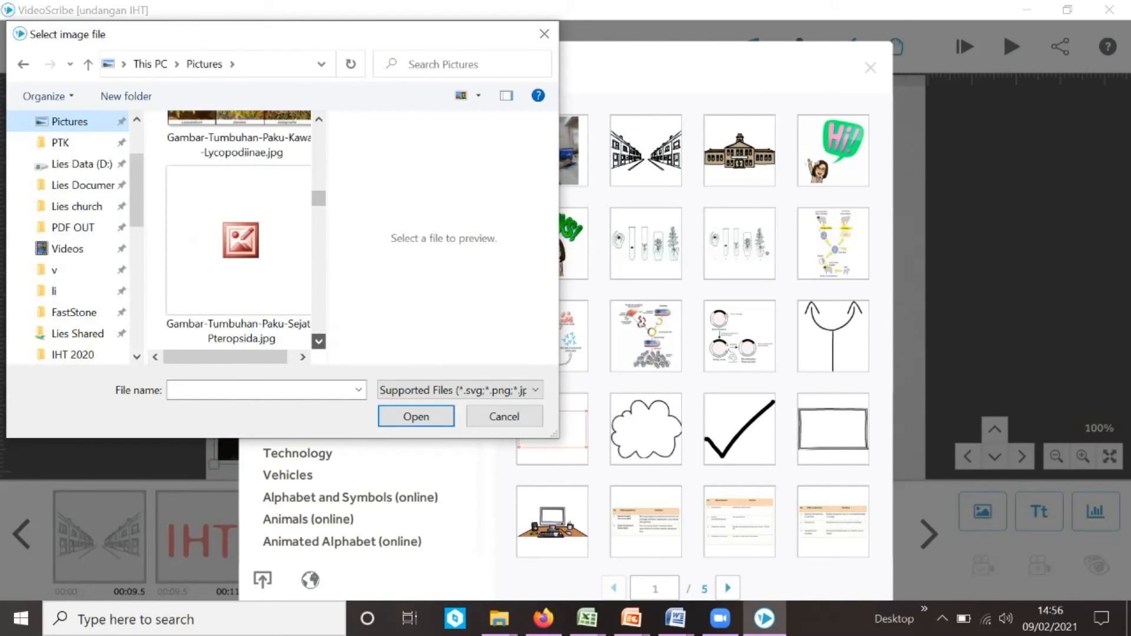
click(319, 341)
click(318, 341)
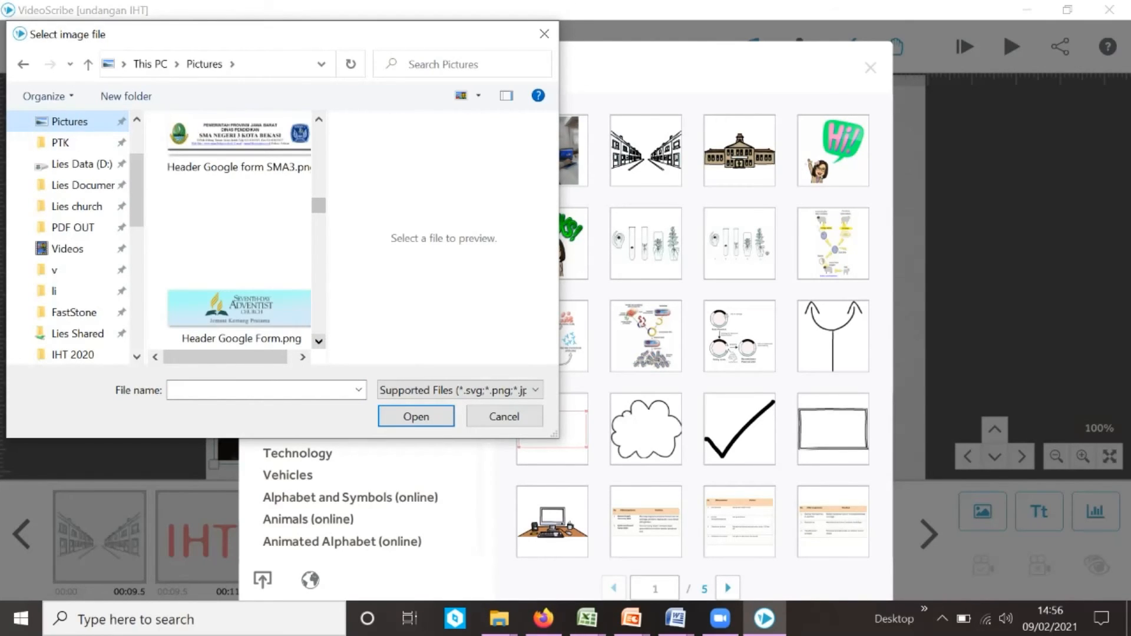
click(319, 341)
click(318, 341)
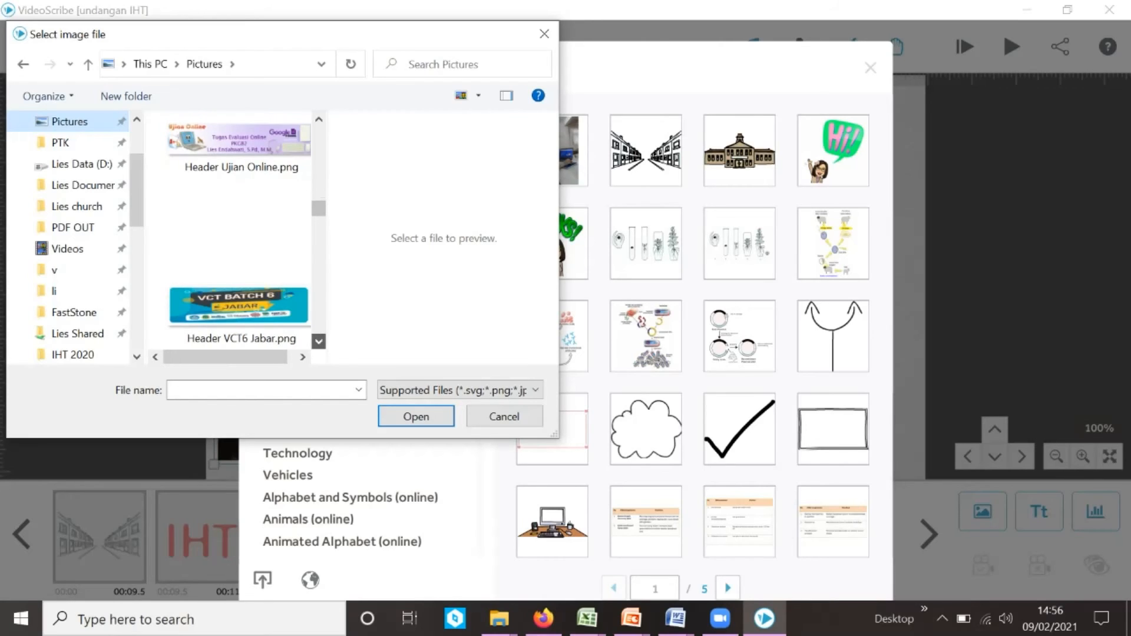
click(319, 341)
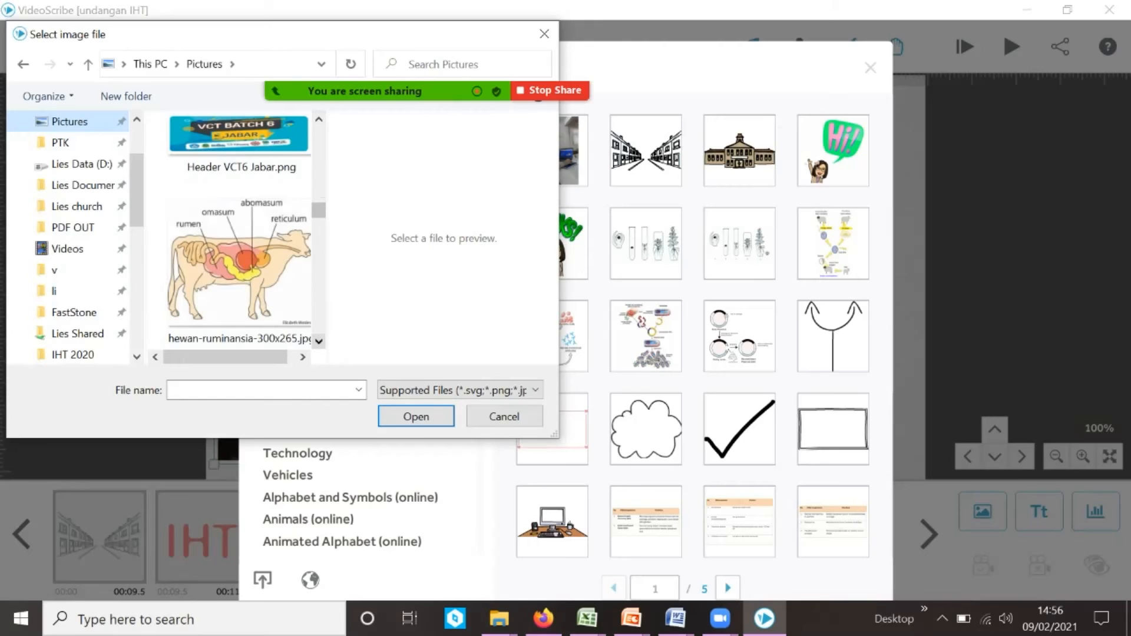
Import "Header VCT6 Jabar.png" with the Draw animation and Reveal style, and place it in the canvas's upper-left corner
click(238, 141)
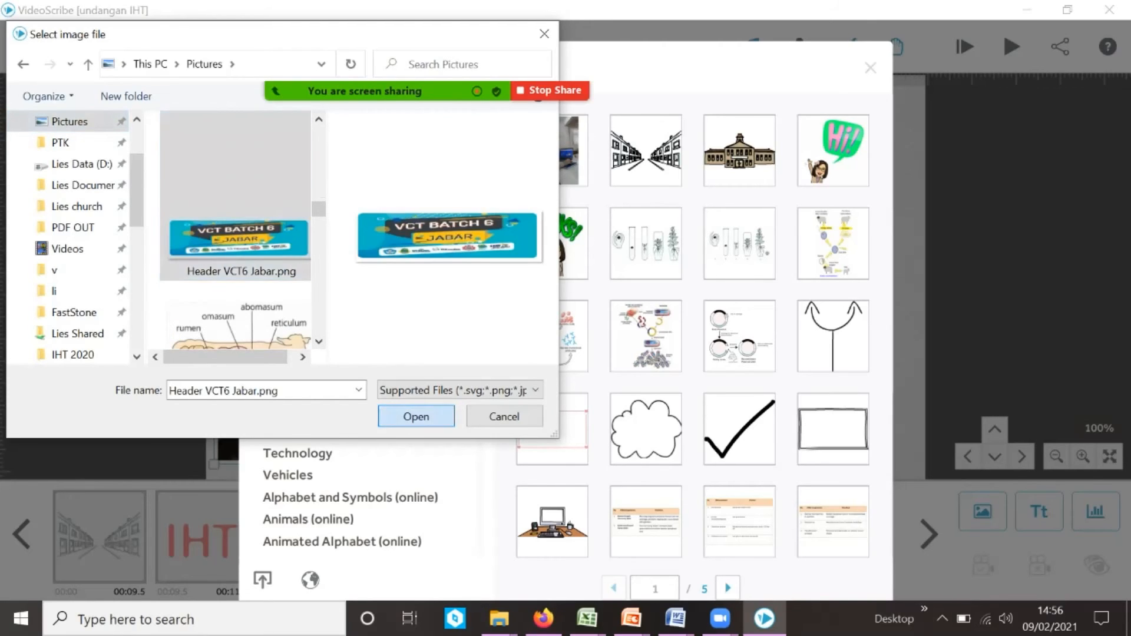
click(416, 416)
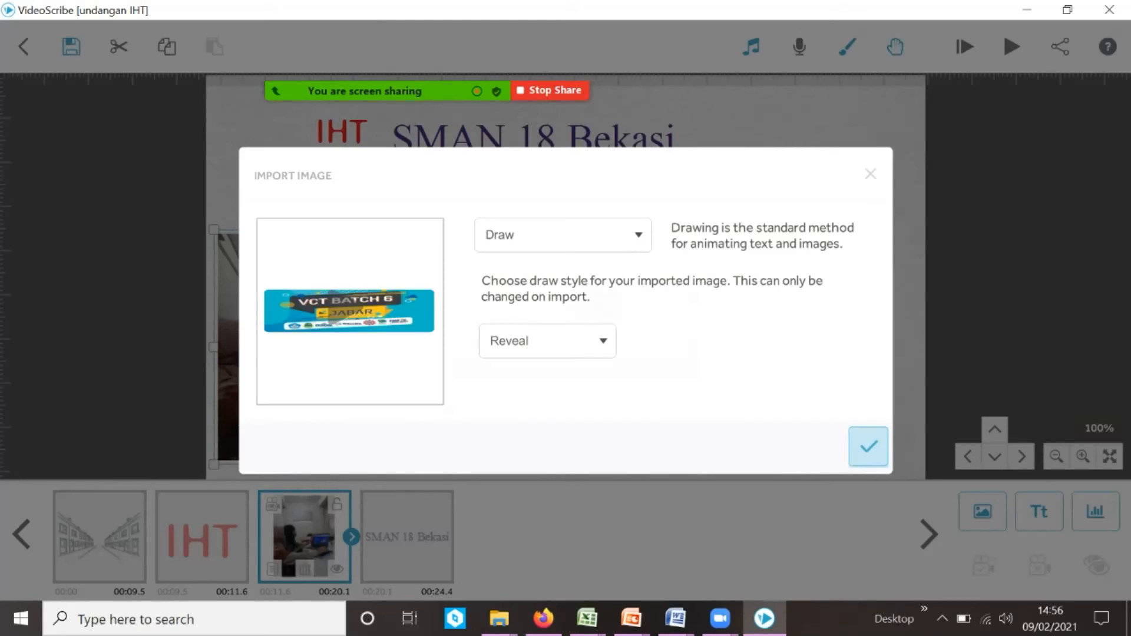
click(868, 446)
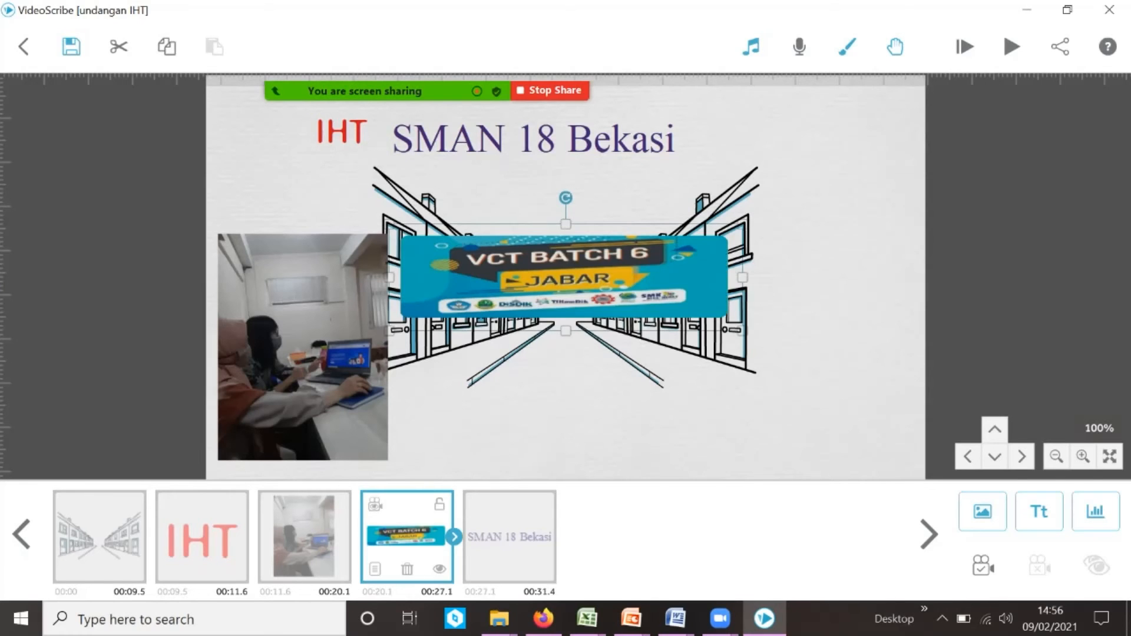
drag(565, 277, 384, 120)
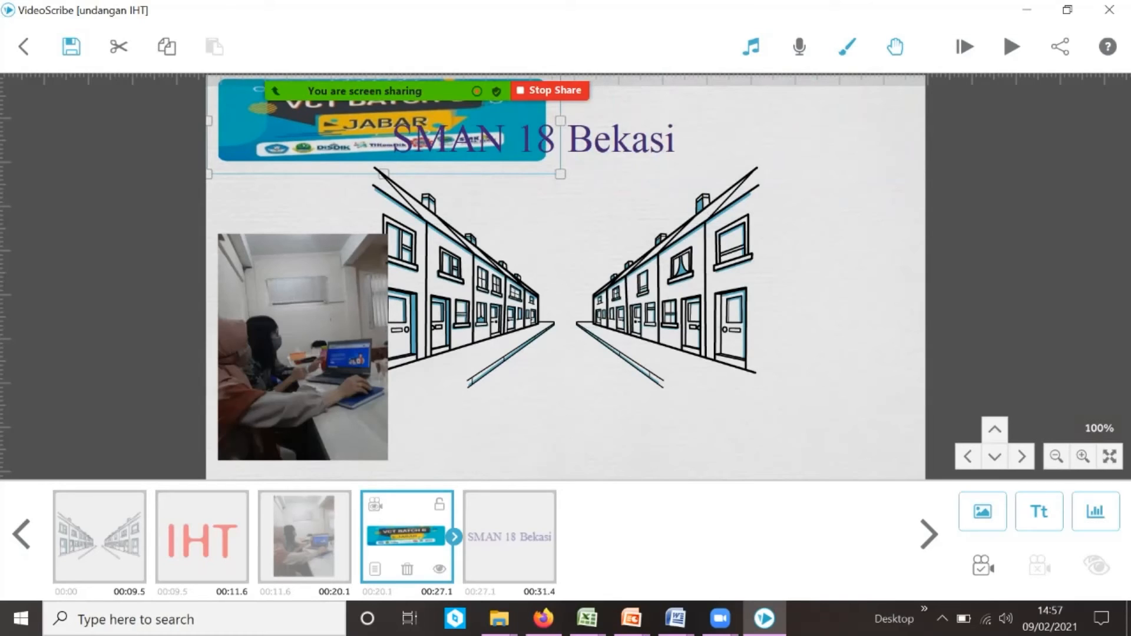
Reorder the timeline so the VCT Batch 6 Jabar banner comes directly after the street image
click(99, 537)
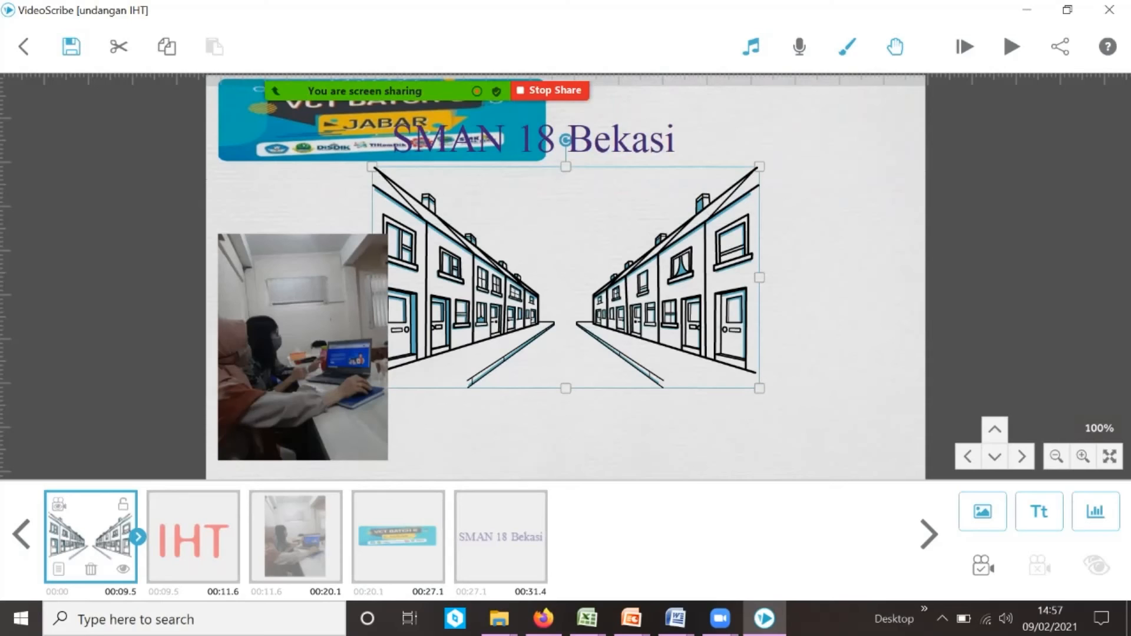
click(398, 537)
drag(398, 536, 193, 536)
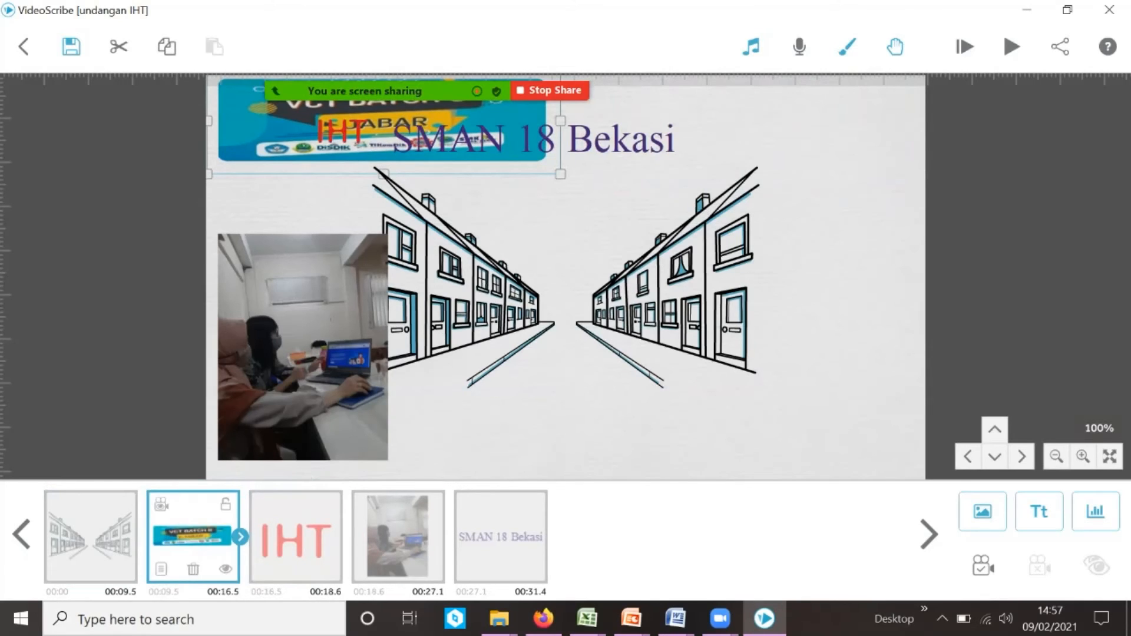
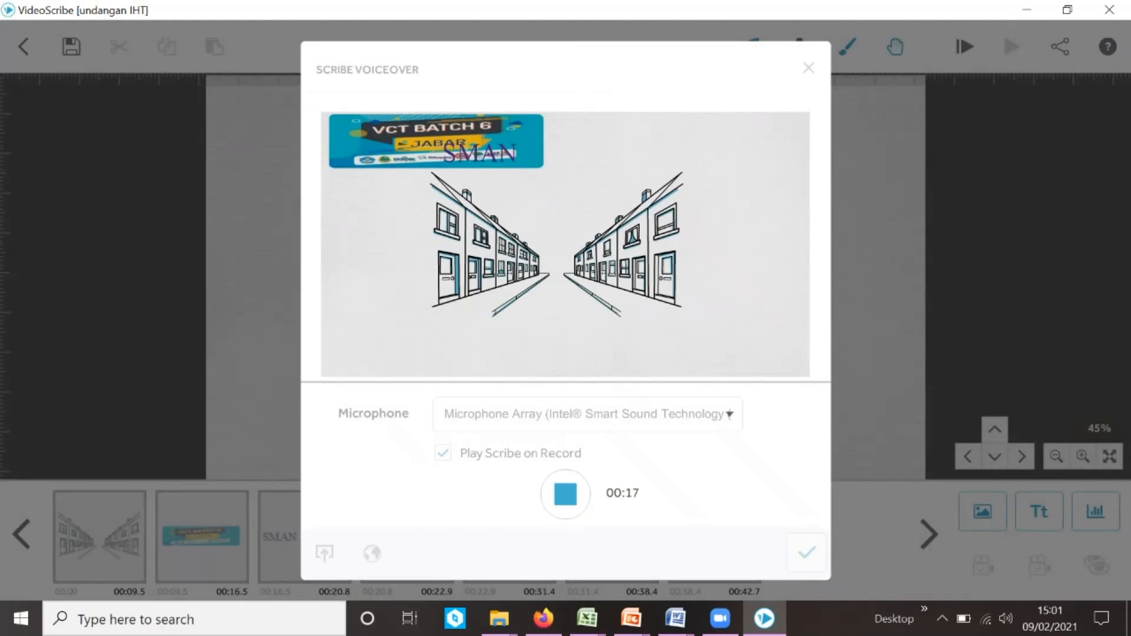
Stop the running voiceover recording and remove it from the project
click(565, 494)
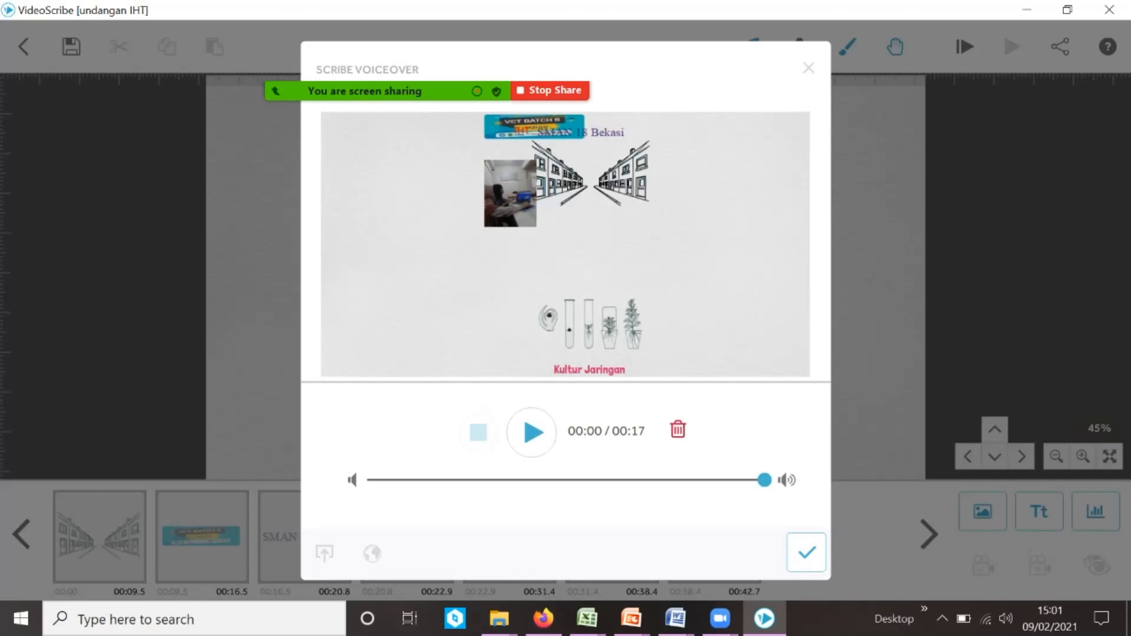
key(space)
click(678, 430)
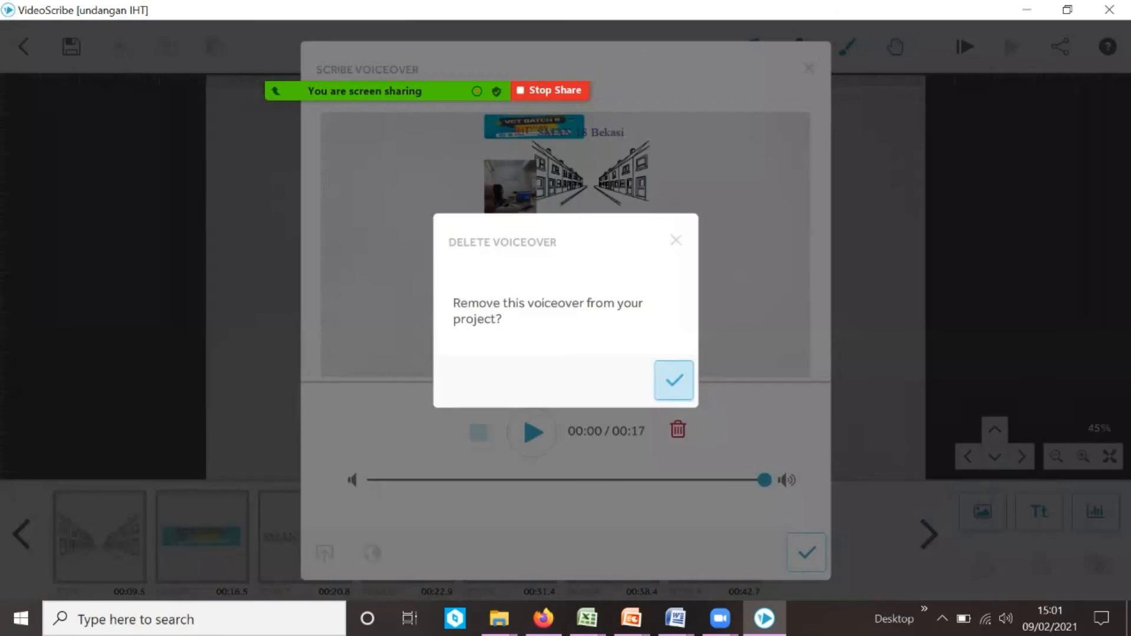
click(673, 380)
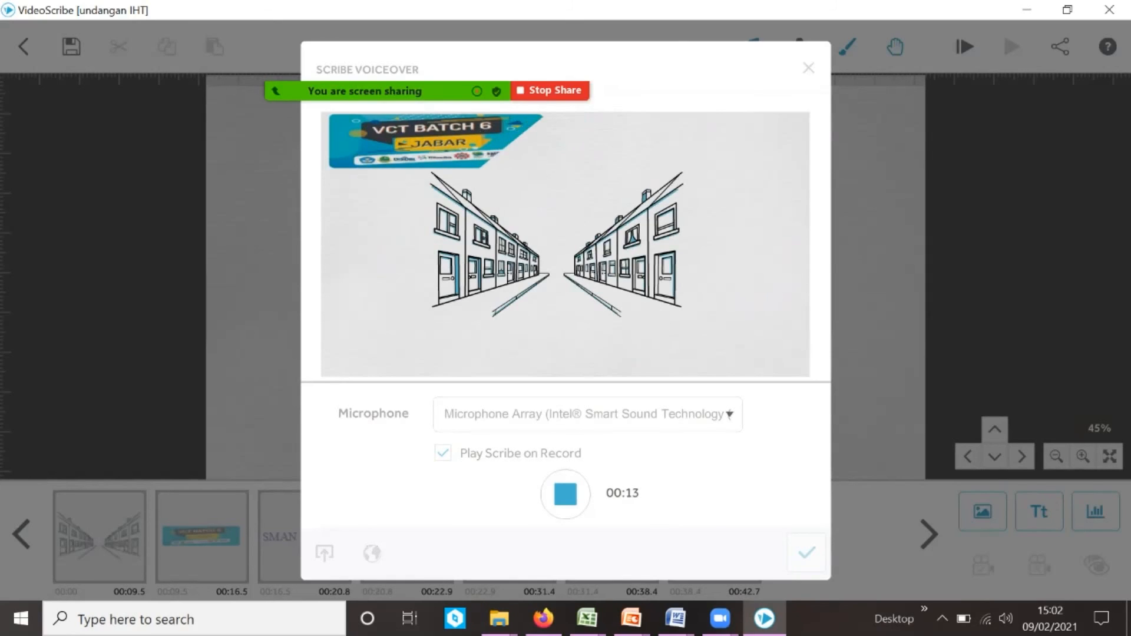
End the new voiceover recording at about 12 seconds, play it back and add it to the scribe
click(565, 494)
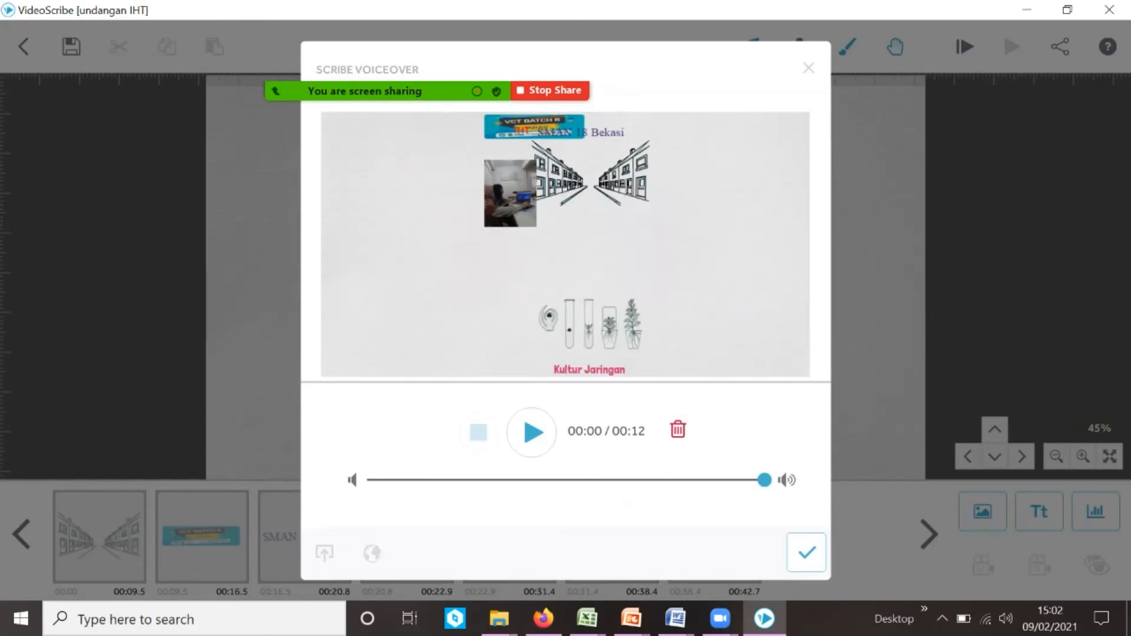
key(space)
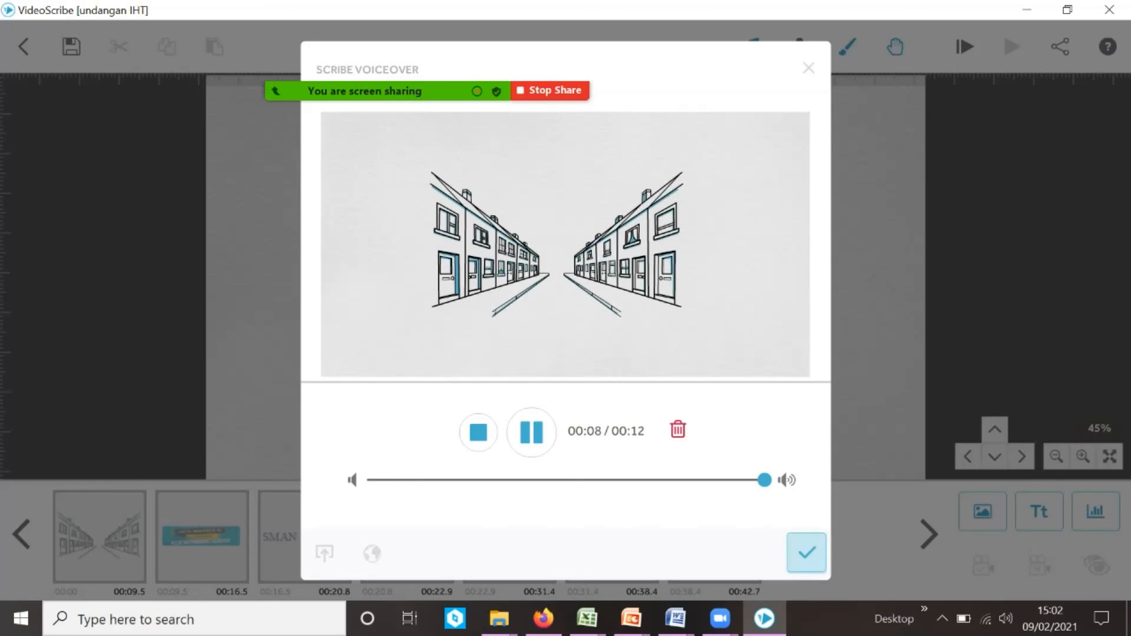
click(806, 552)
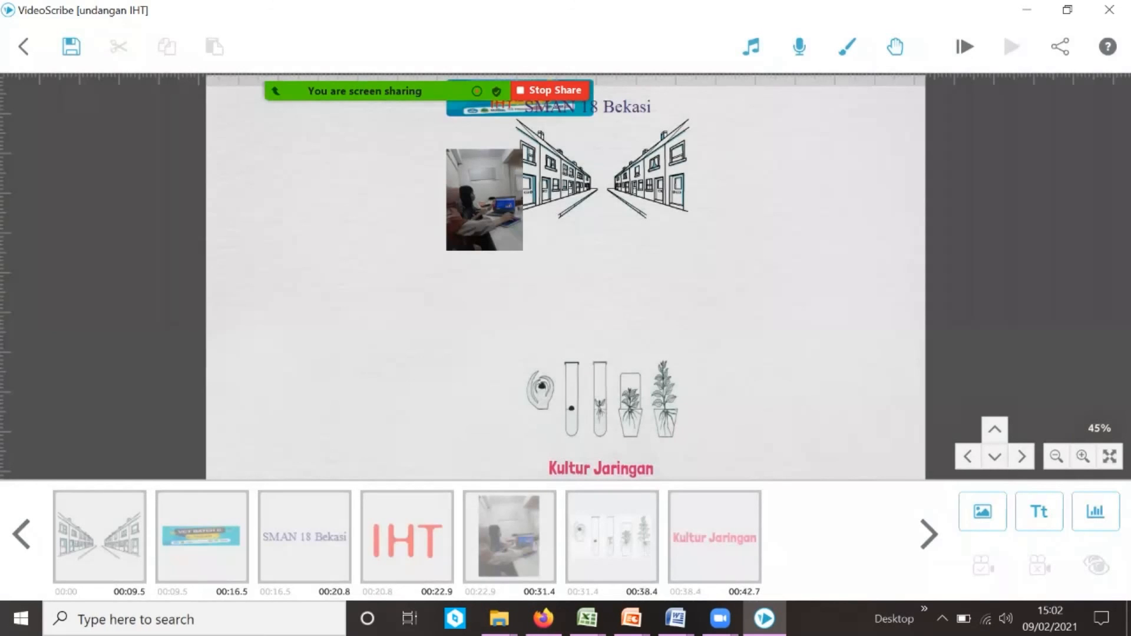
Preview the scribe from the start and save it as "undangan IHT" in the "undangan" folder
click(964, 47)
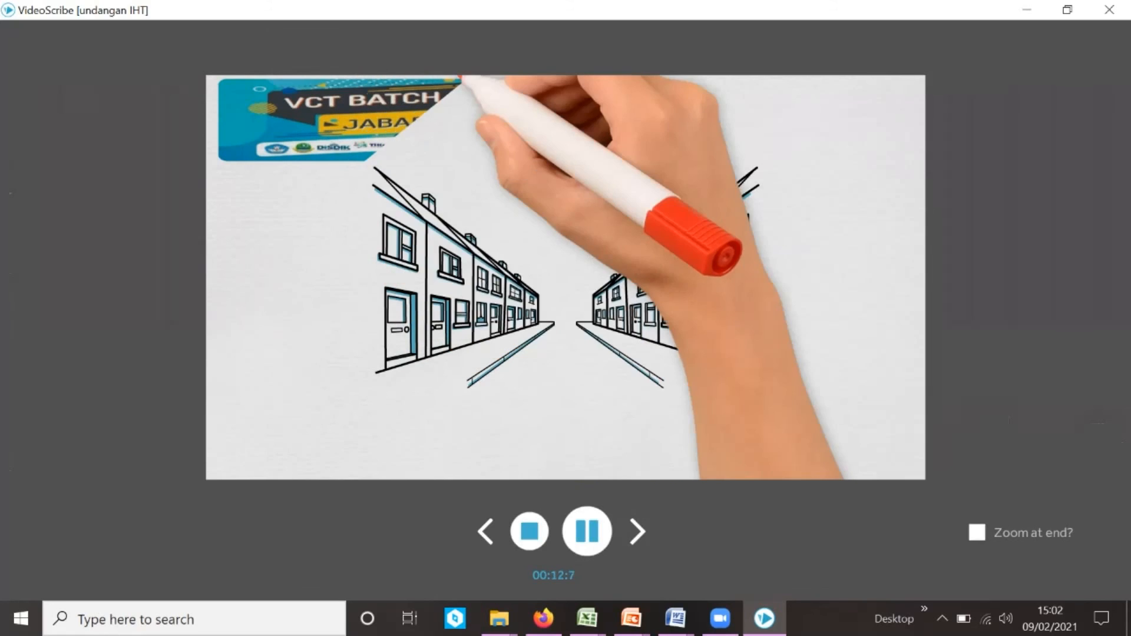
key(Escape)
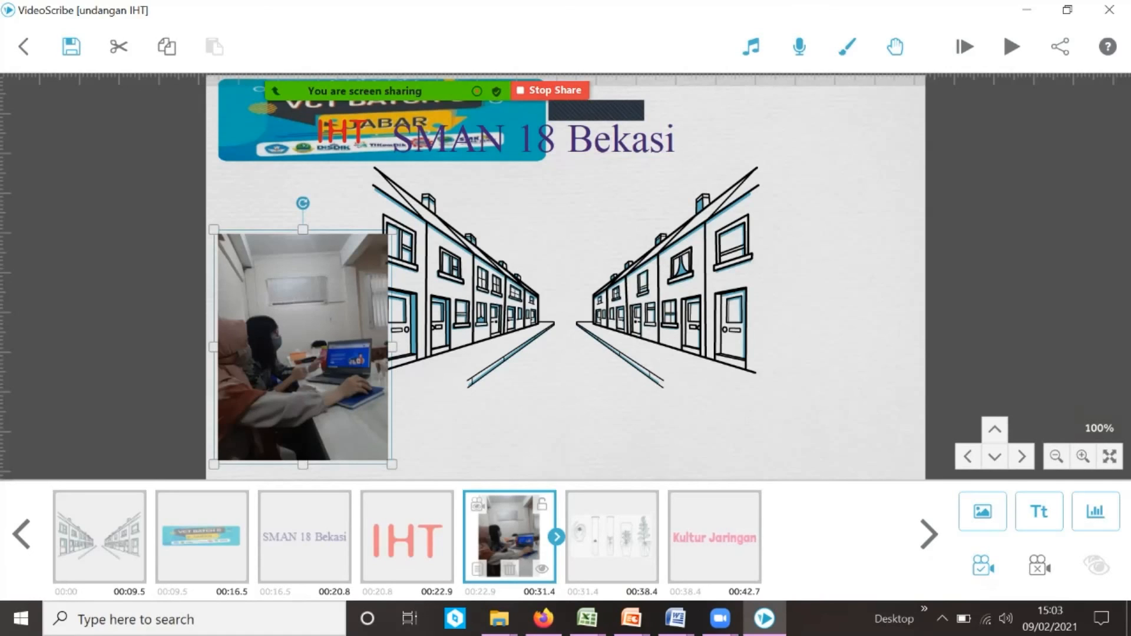
click(71, 47)
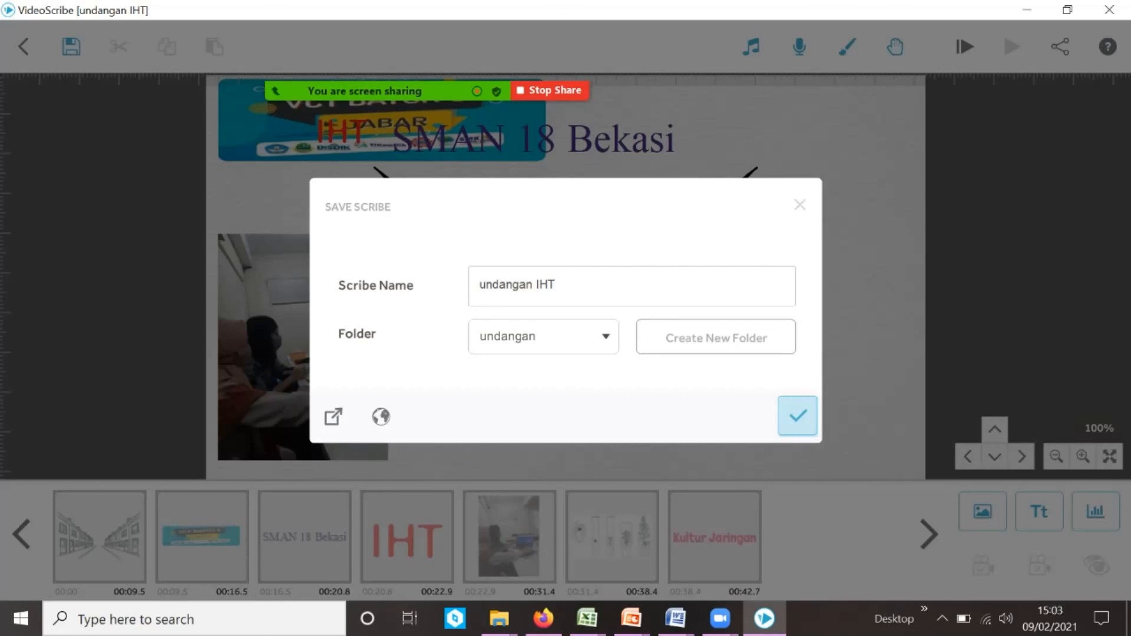
click(797, 415)
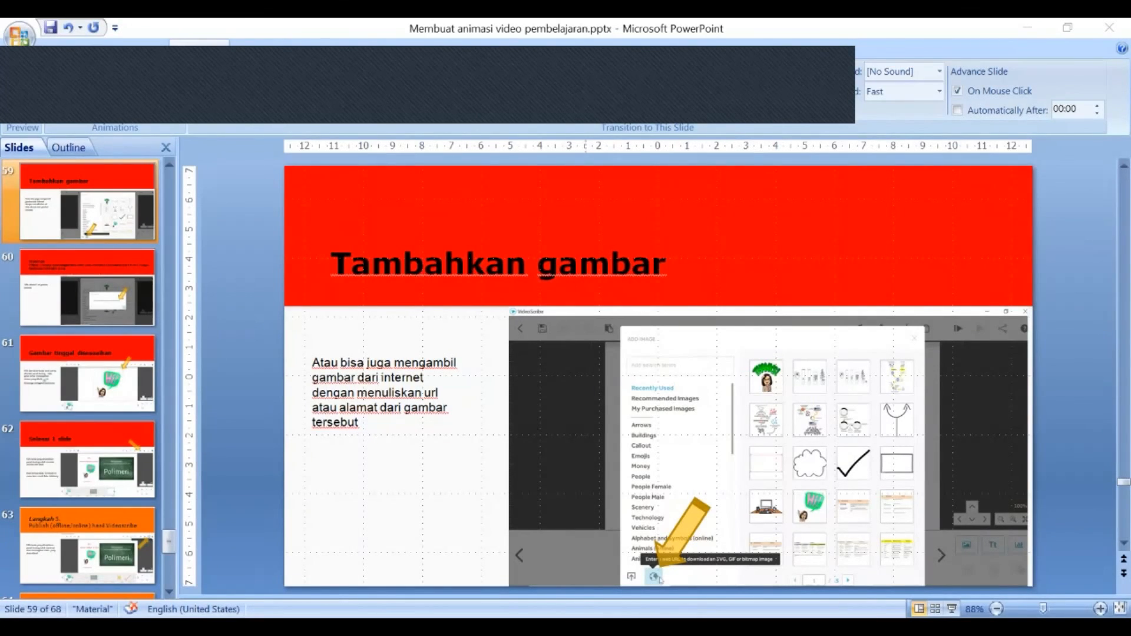
Page through the PowerPoint tutorial slides on adding an image by URL, adjusting it and playing the finished slide
key(Page_Down)
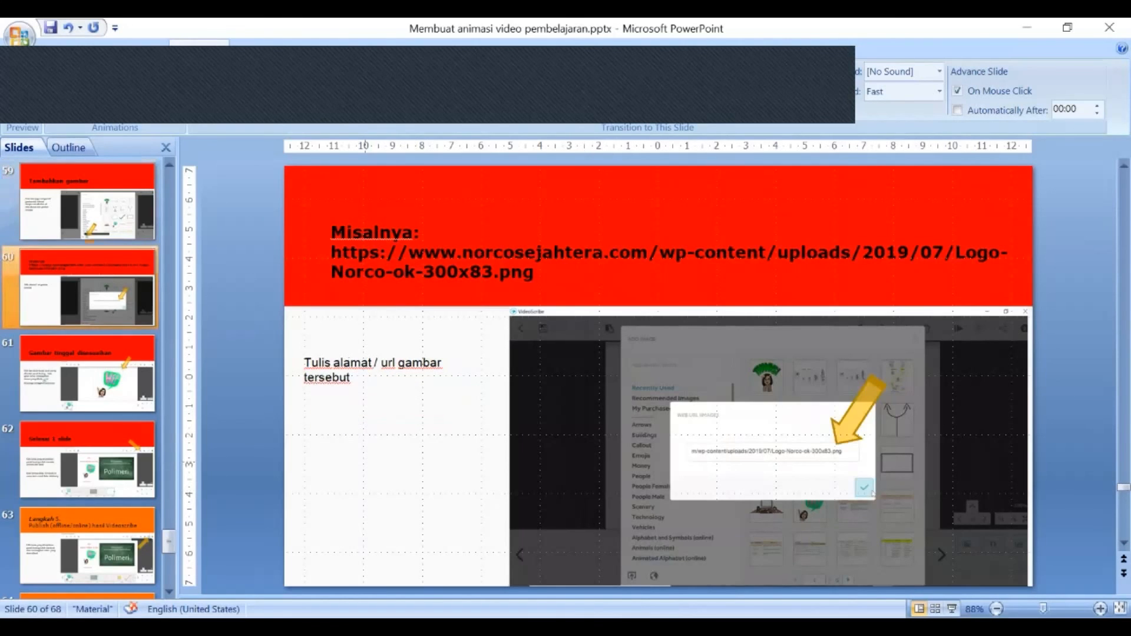
key(Page_Down)
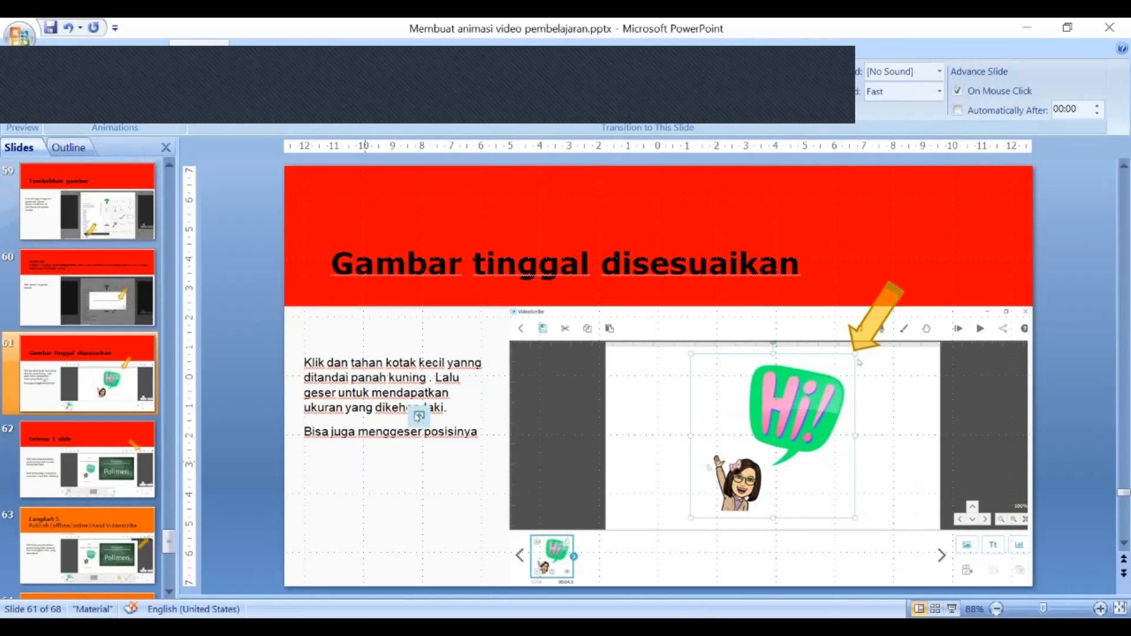
key(Page_Down)
key(Page_Down)
key(Page_Down)
key(Page_Down)
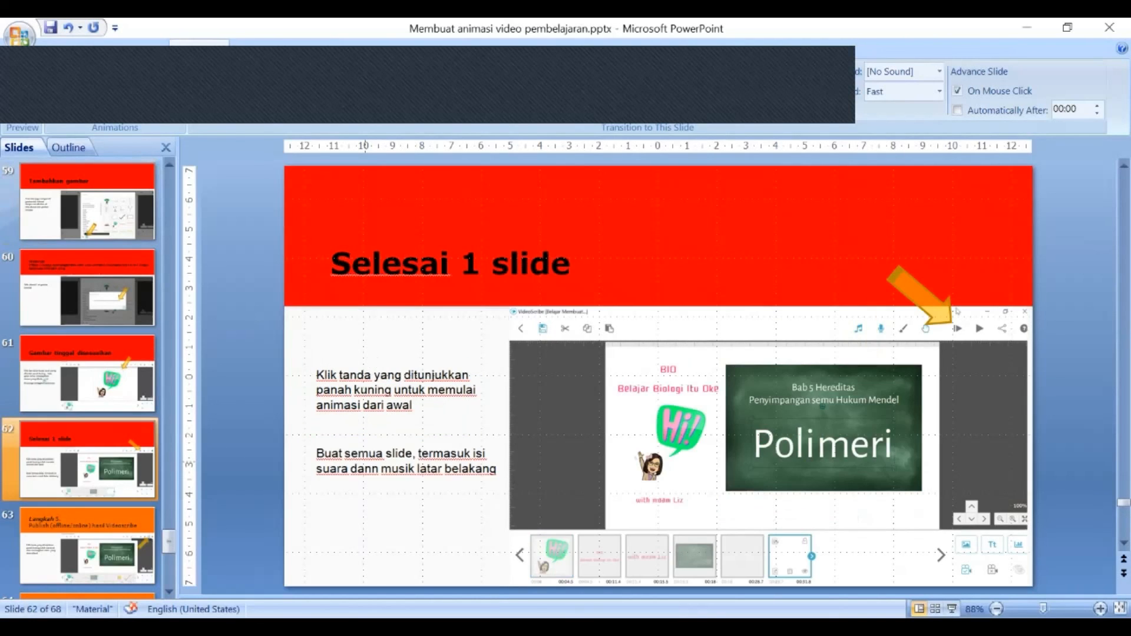